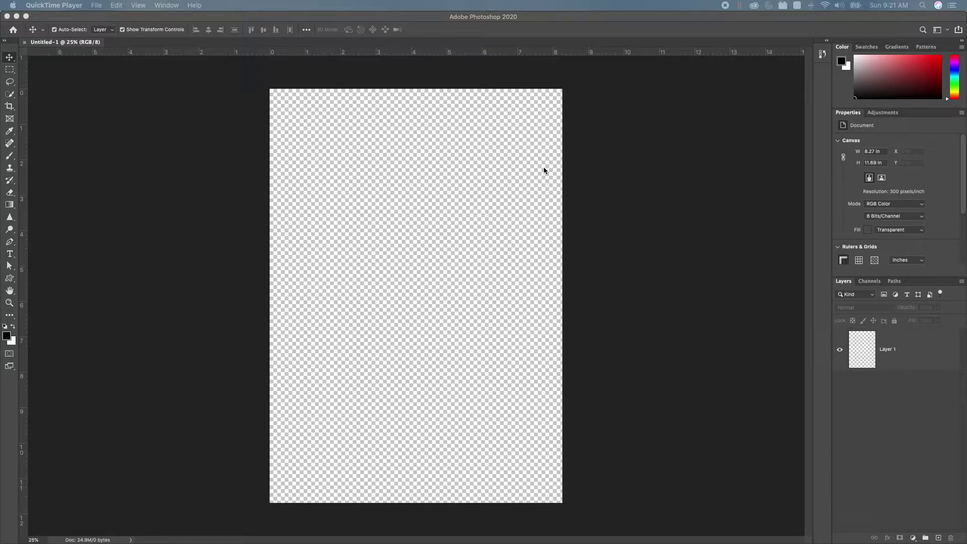
# Run the recorded action that adds margin and center guides with a black fill layer, and recolor the fill white
pyautogui.click(499, 169)
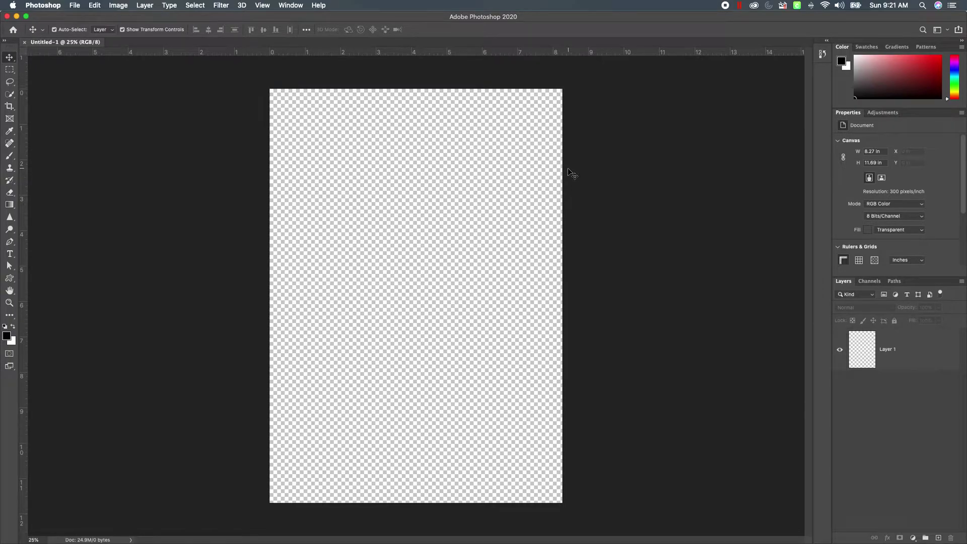
pyautogui.press('F2')
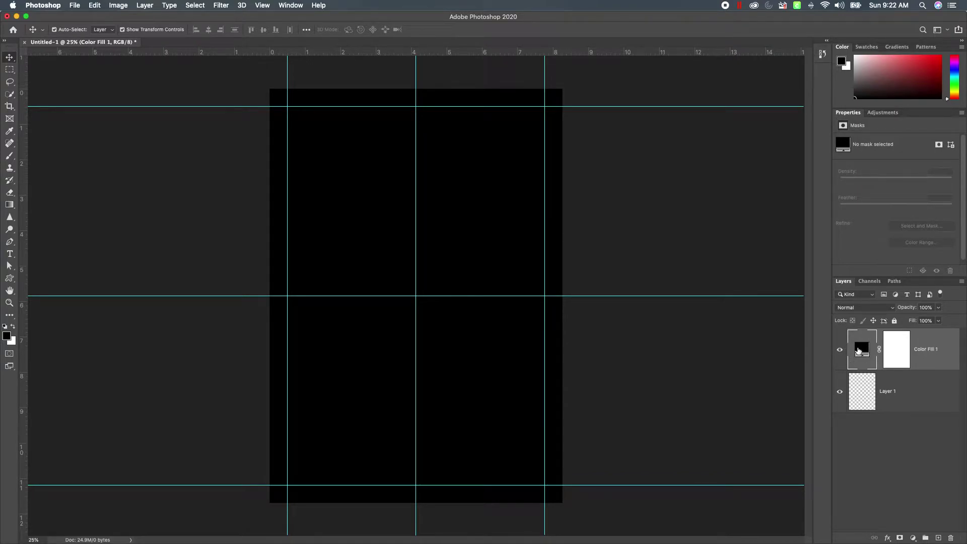
pyautogui.doubleClick(859, 351)
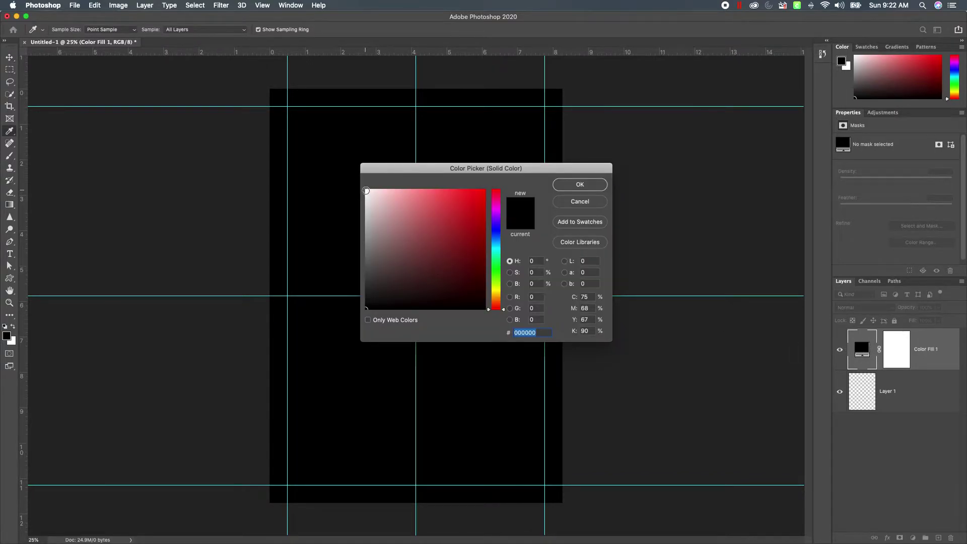
pyautogui.click(366, 190)
pyautogui.click(589, 185)
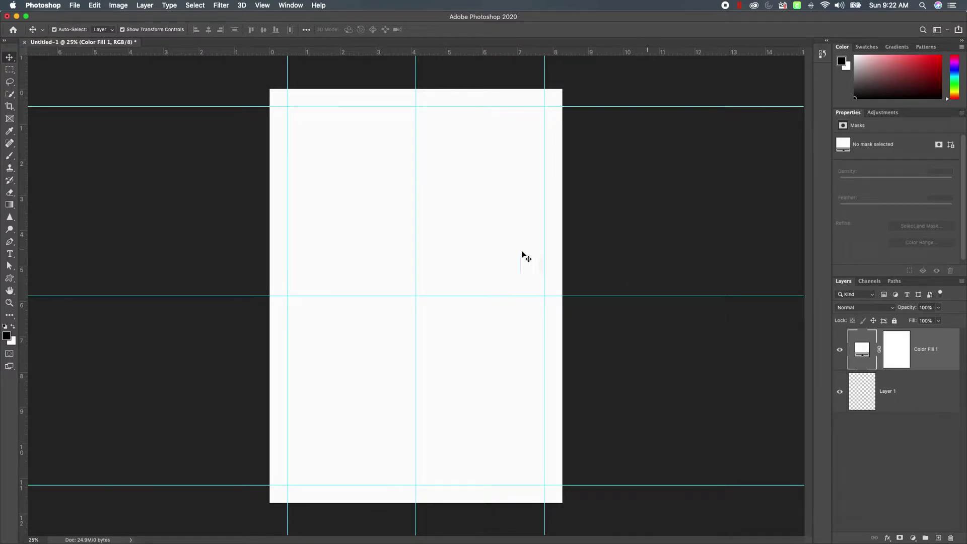
# Close the untitled document without saving its changes
pyautogui.click(25, 43)
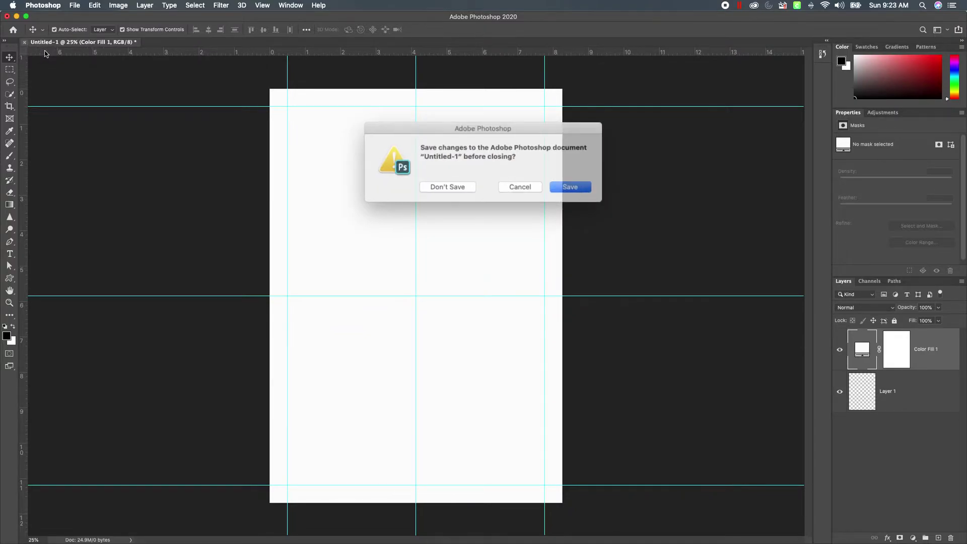
pyautogui.click(443, 184)
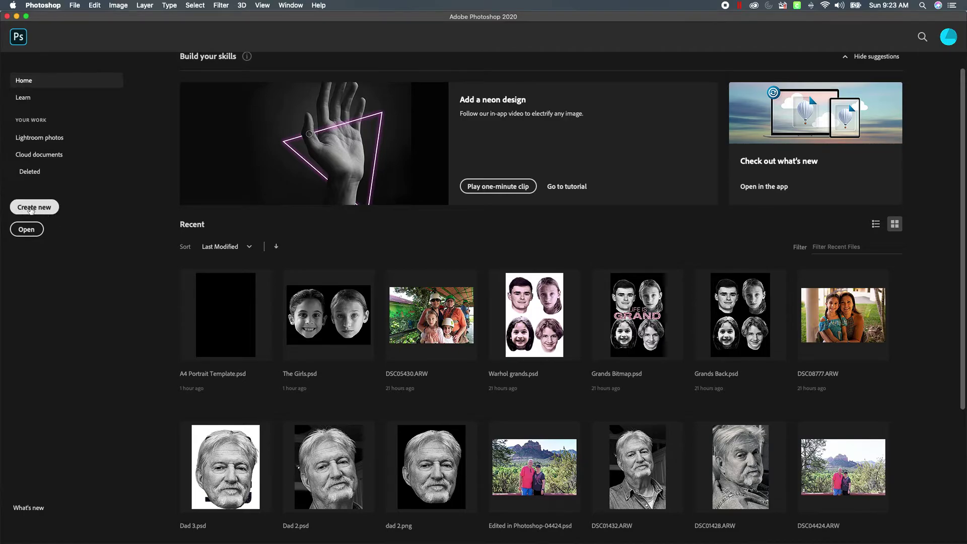
# Set up a new document from the A4 print preset, named A4 Portrait, with transparent background contents
pyautogui.click(31, 210)
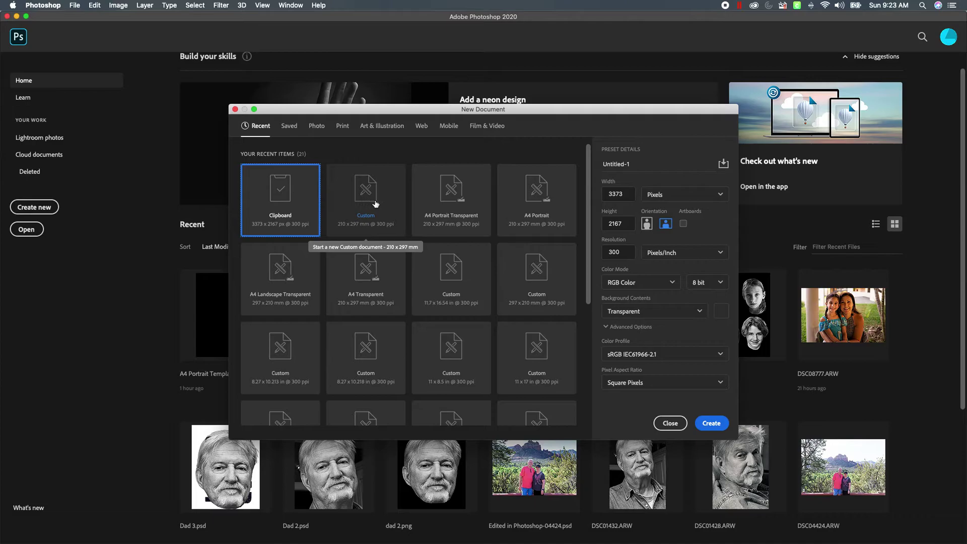
pyautogui.click(343, 126)
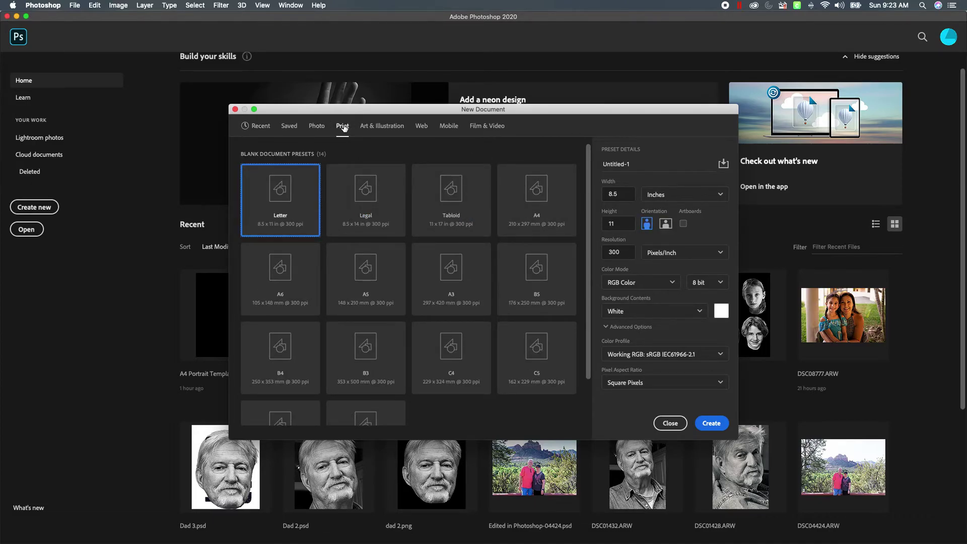
pyautogui.click(535, 204)
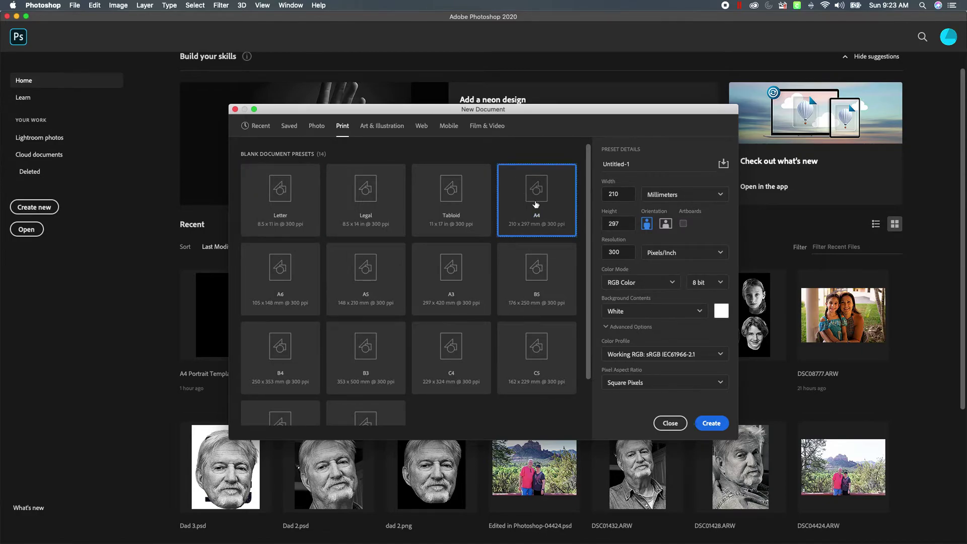
pyautogui.click(637, 161)
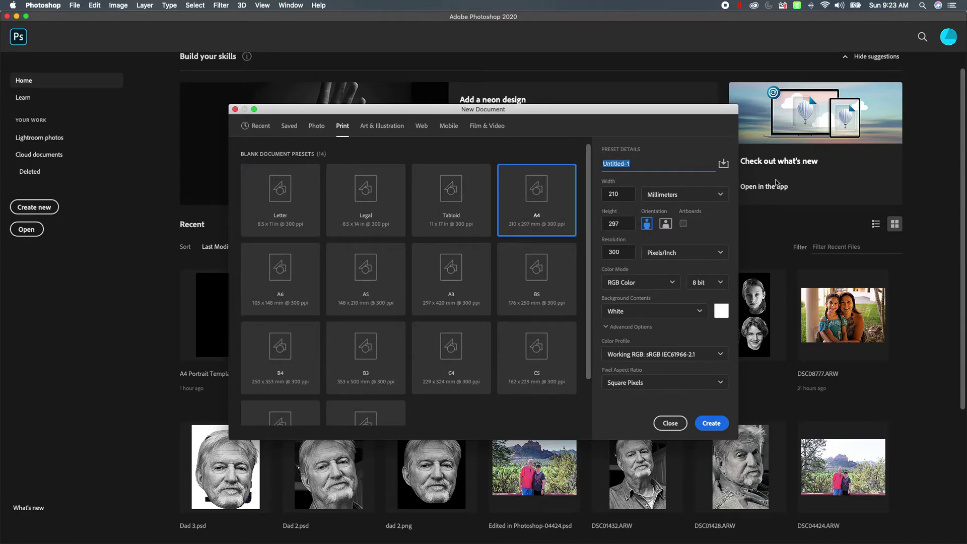
pyautogui.write('A4 Portrait')
pyautogui.scroll(-5, 749, 180)
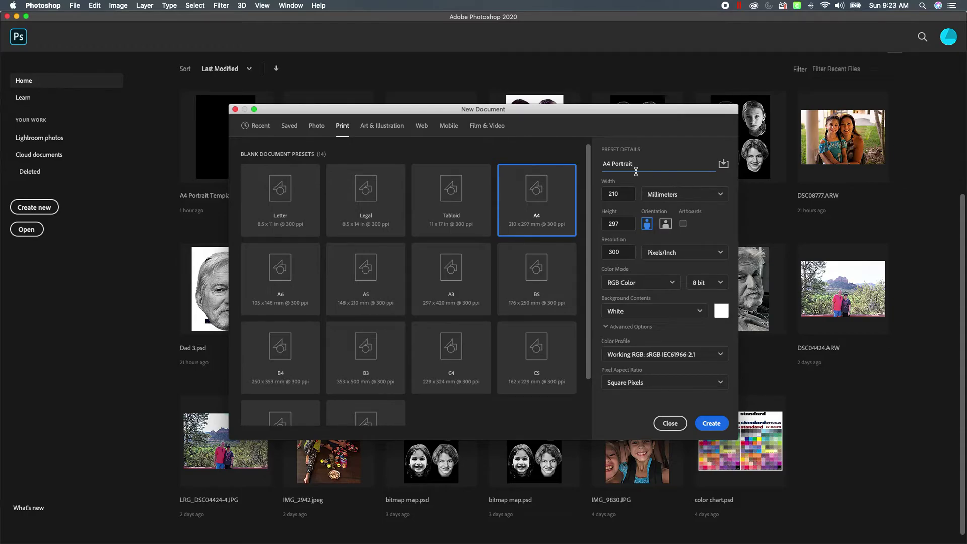
pyautogui.click(700, 311)
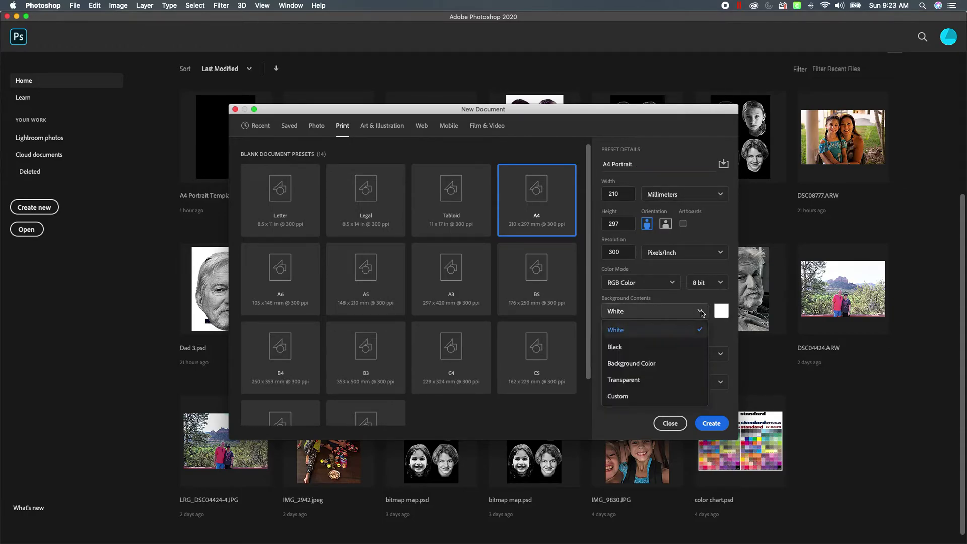
pyautogui.click(644, 380)
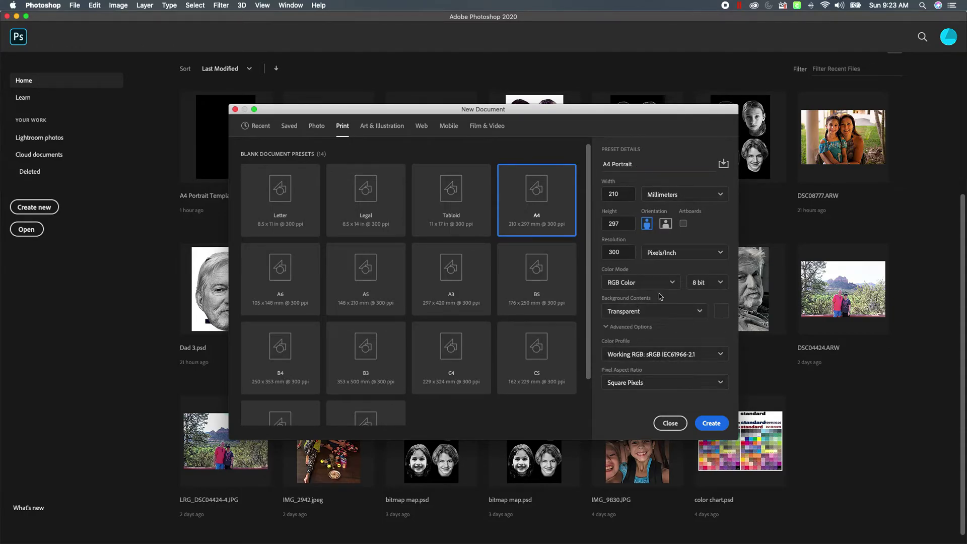
# Save the A4 document settings as a blank document preset and create the A4 Portrait document
pyautogui.click(723, 164)
pyautogui.click(702, 191)
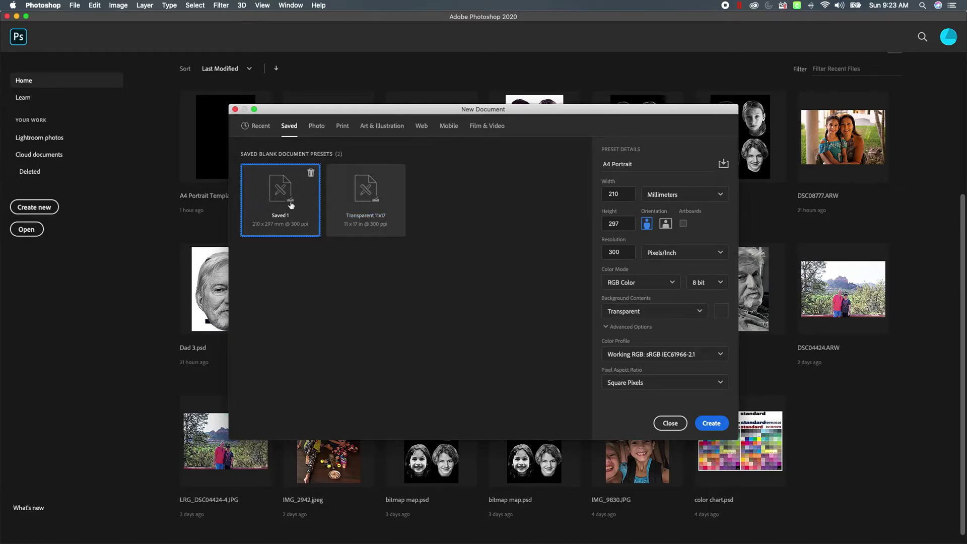
pyautogui.click(646, 165)
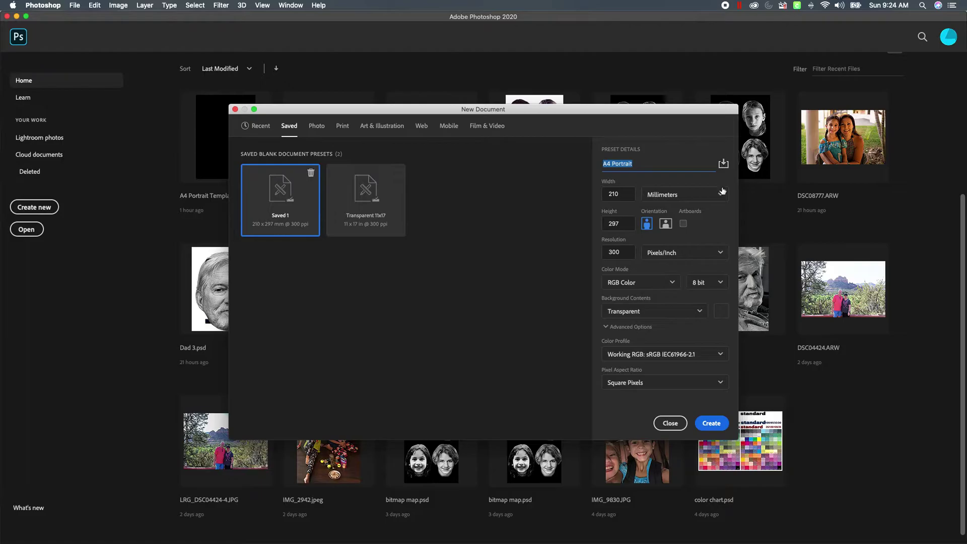
pyautogui.click(710, 424)
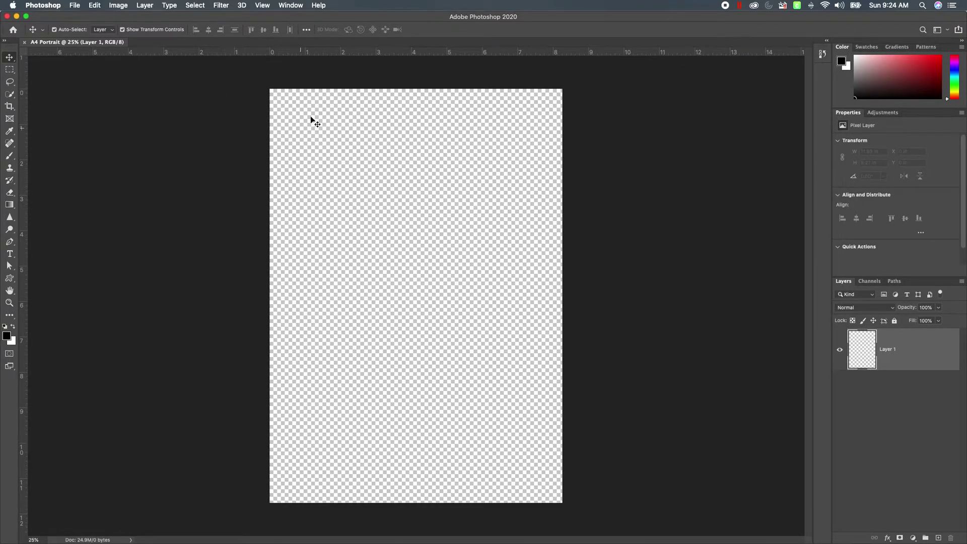
pyautogui.click(263, 7)
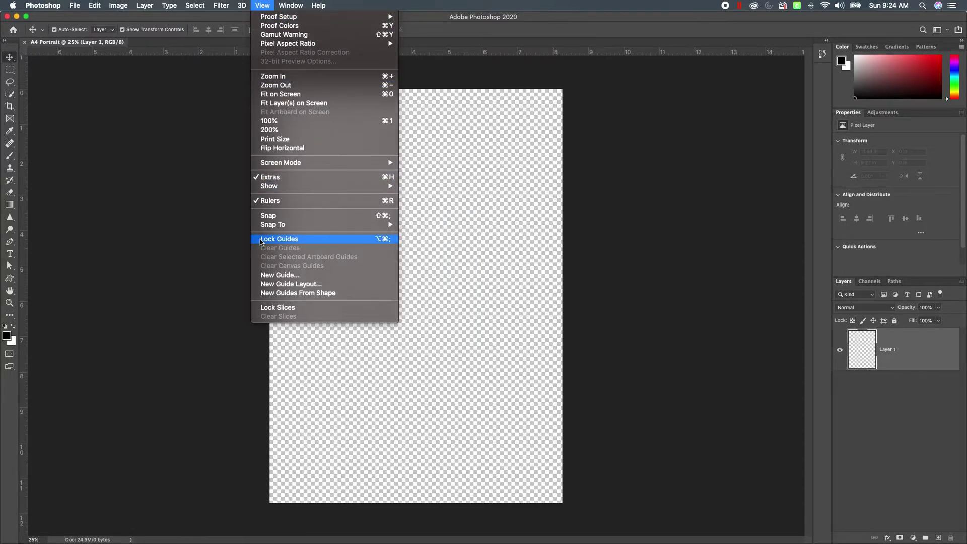
pyautogui.click(285, 276)
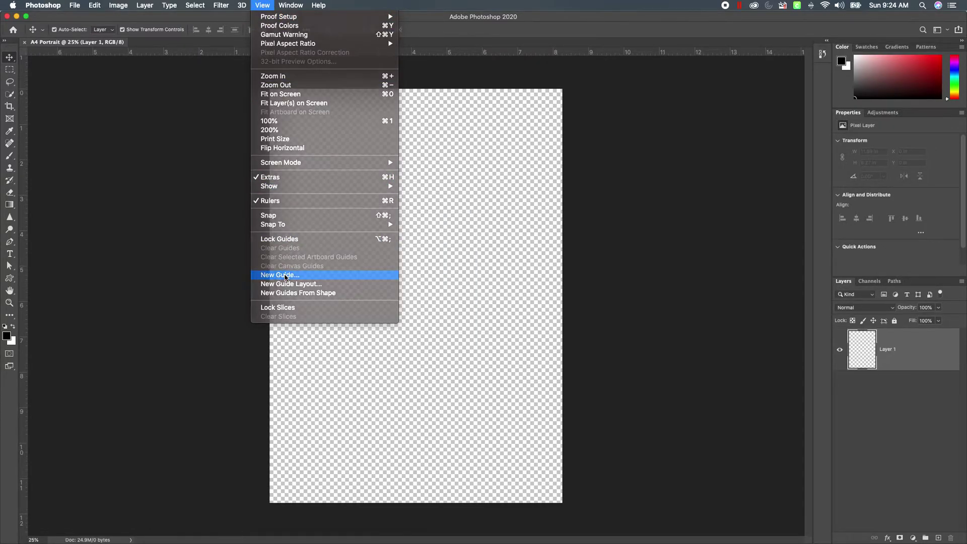
pyautogui.click(436, 228)
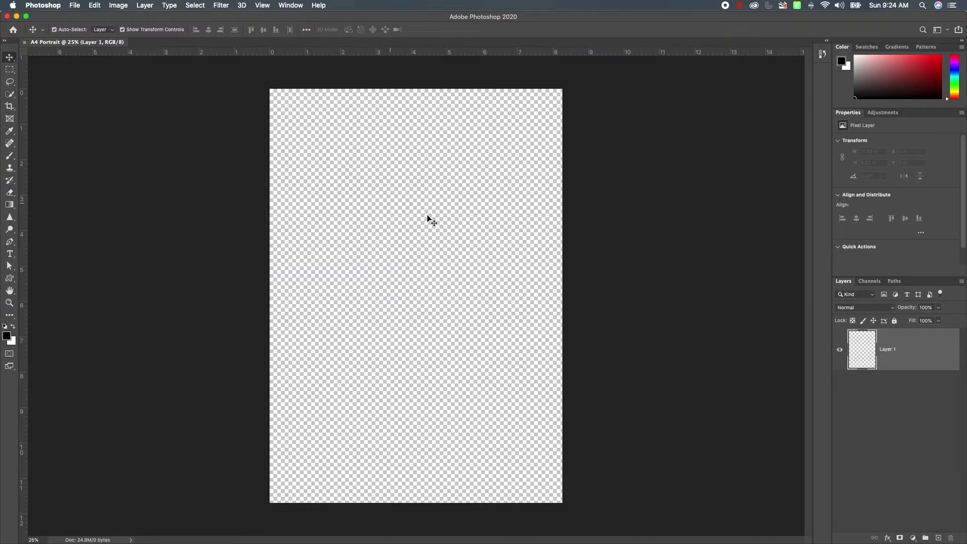
# Show the list of recorded actions and enlarge it so more action sets fit
pyautogui.click(262, 5)
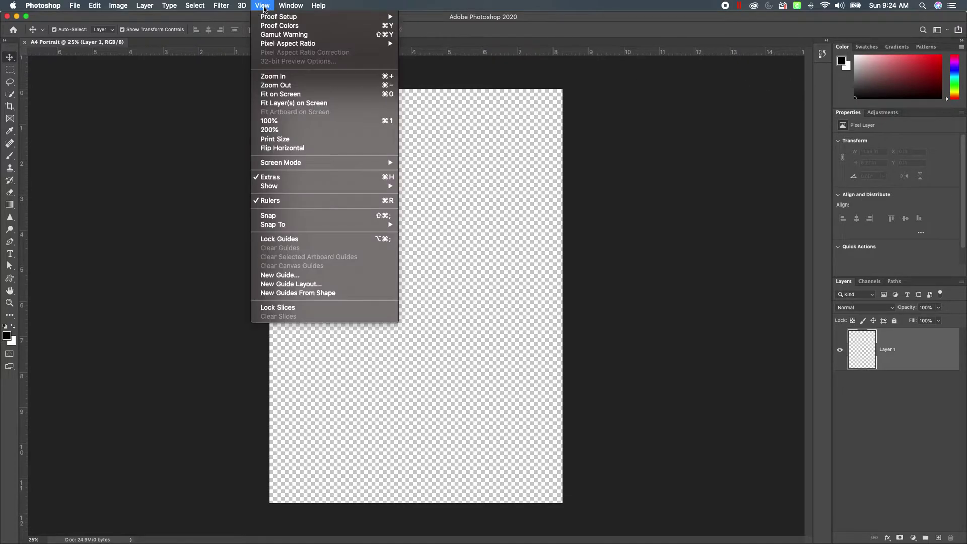
pyautogui.moveTo(290, 6)
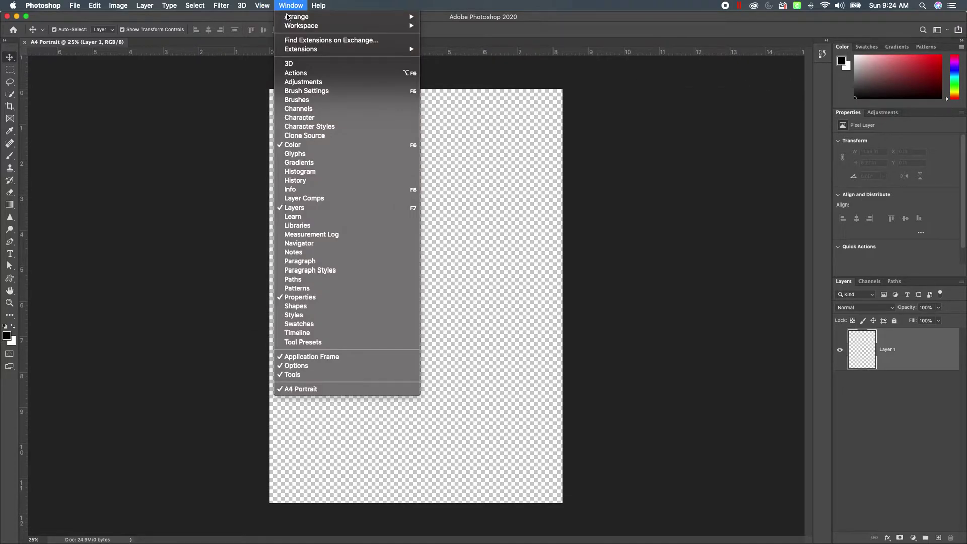
pyautogui.click(300, 74)
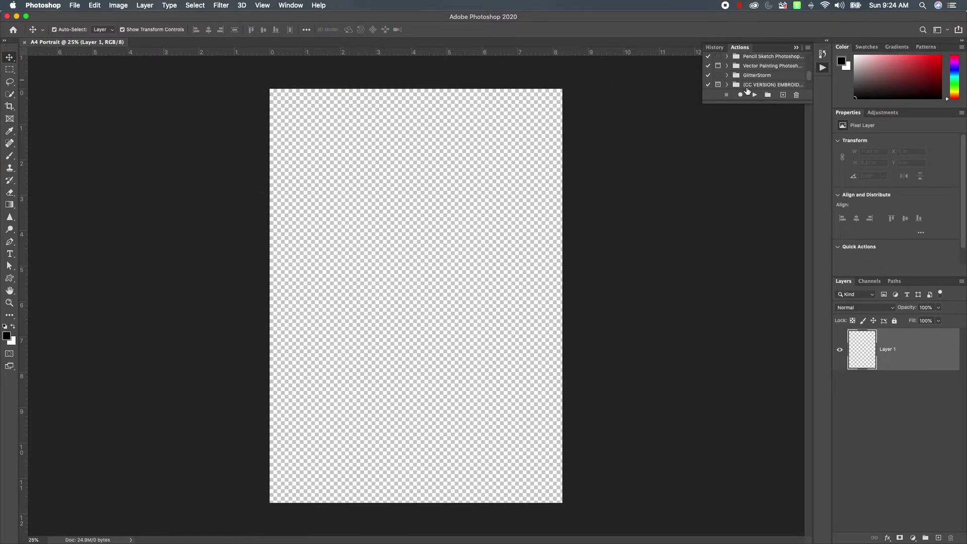
pyautogui.moveTo(754, 102); pyautogui.dragTo(752, 183)
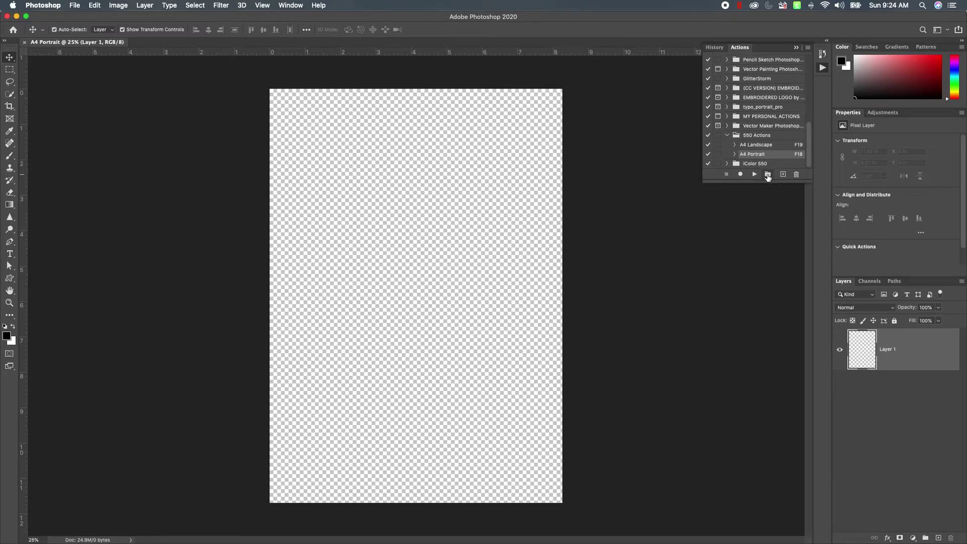
# Create a new action set named iColor 550
pyautogui.click(766, 175)
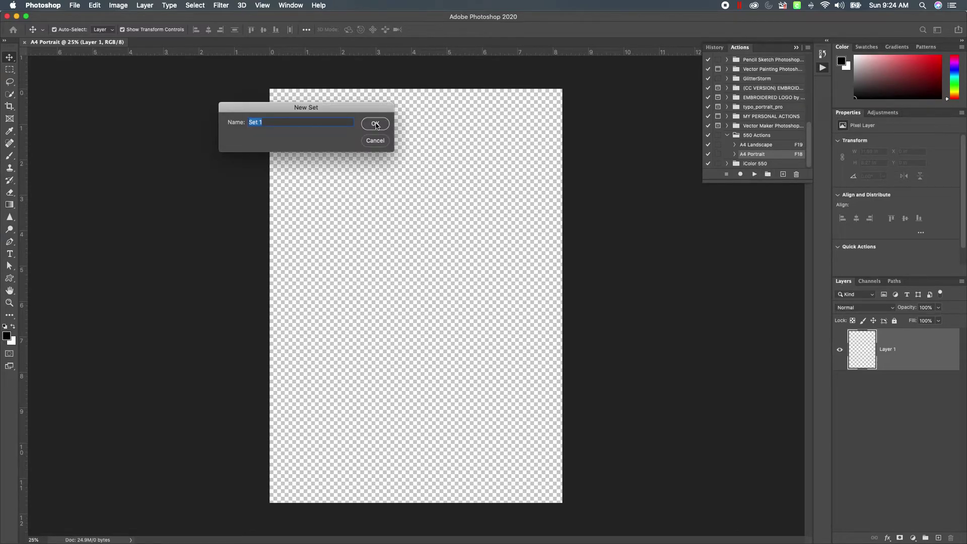
pyautogui.press('BackSpace')
pyautogui.click(375, 124)
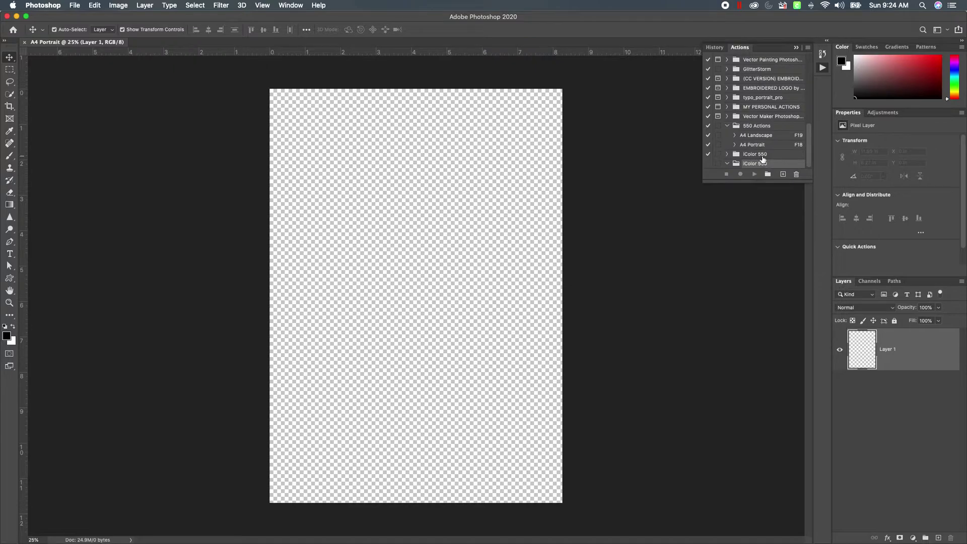
# Delete the older of the two iColor 550 action sets
pyautogui.click(780, 157)
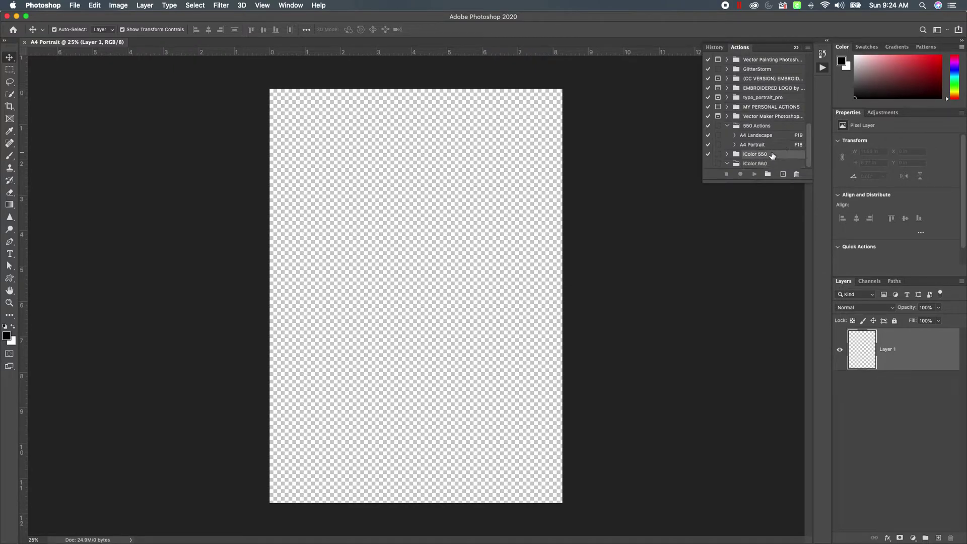
pyautogui.click(796, 174)
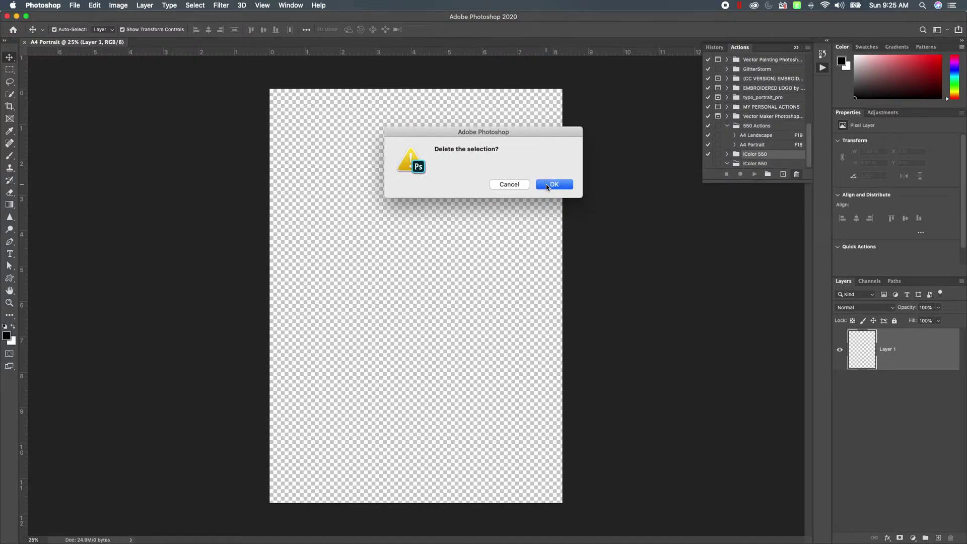
pyautogui.click(548, 185)
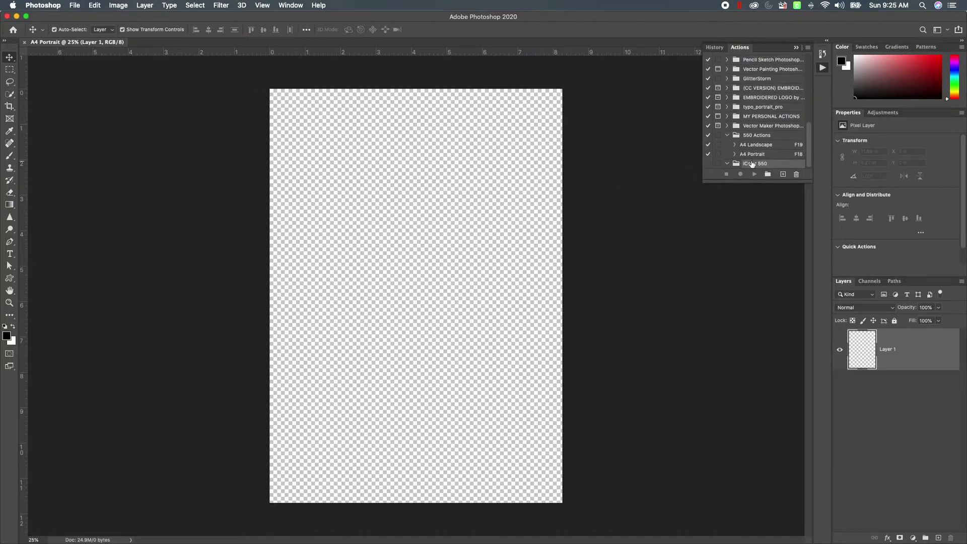
# Start recording a new action named A4 Portrait in the iColor 550 set, with Shift+F18 as its function key
pyautogui.click(782, 174)
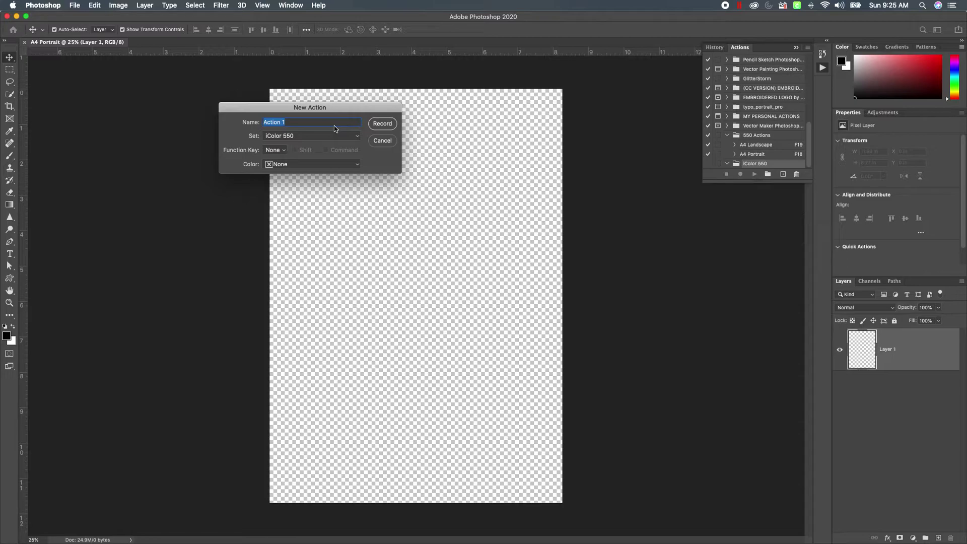
pyautogui.write('A4 Portrait')
pyautogui.click(285, 154)
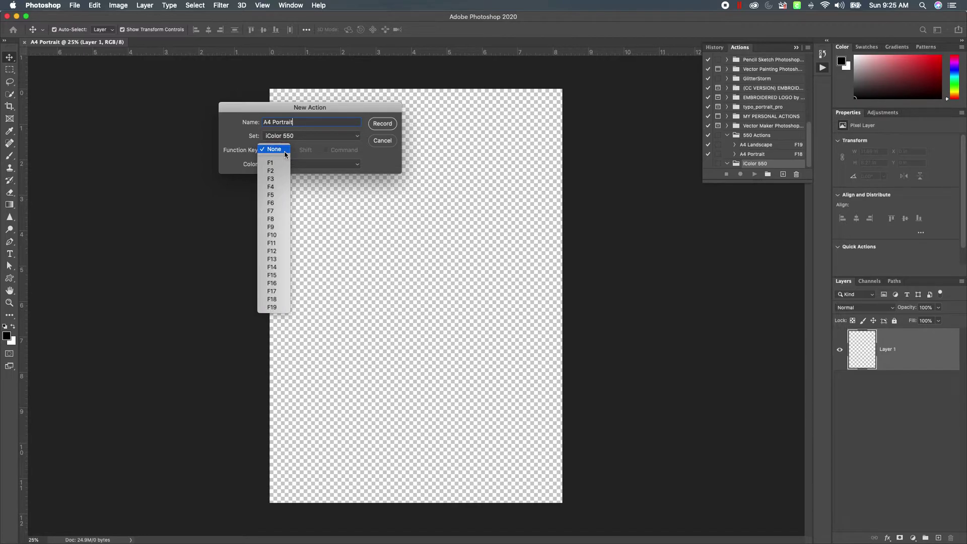
pyautogui.click(272, 299)
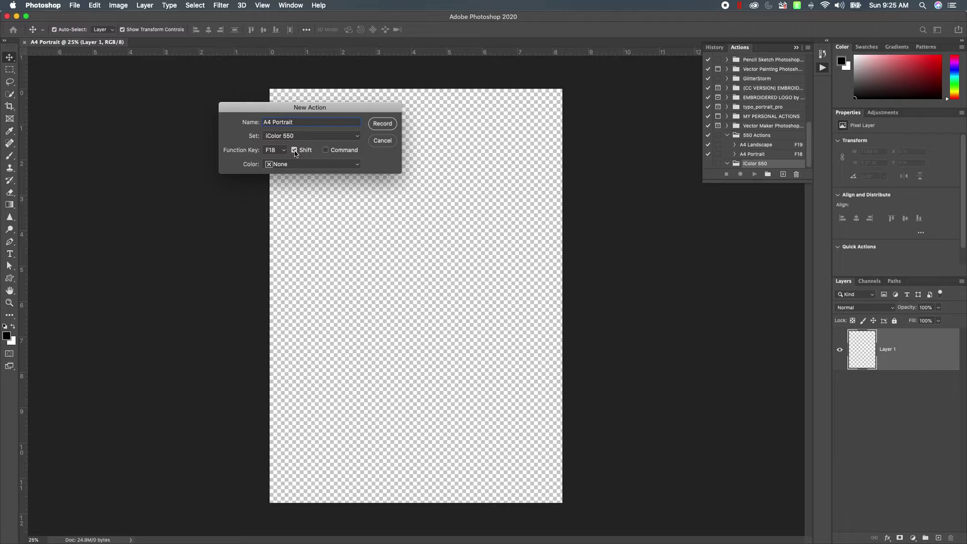
pyautogui.click(382, 124)
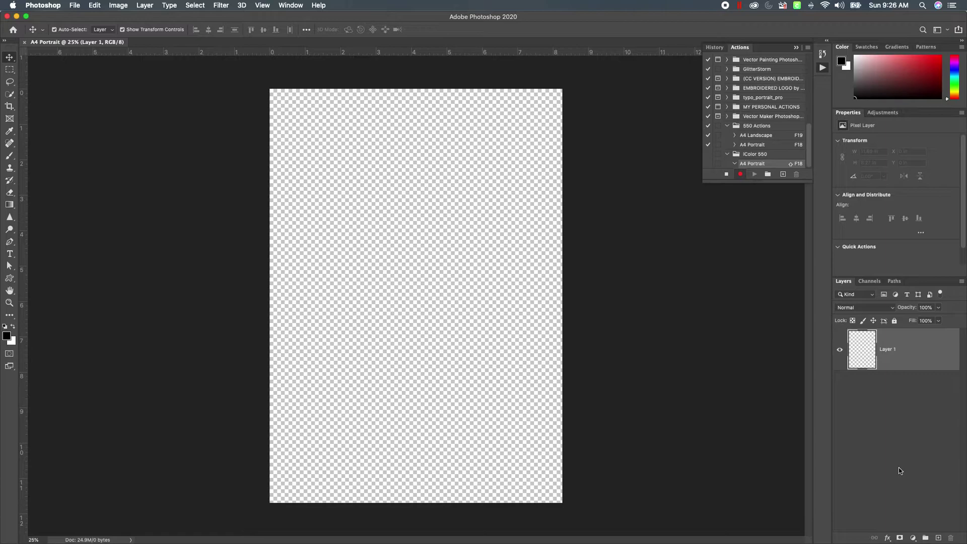
# Add a solid color fill layer in black (000000) while the action is recording
pyautogui.click(912, 538)
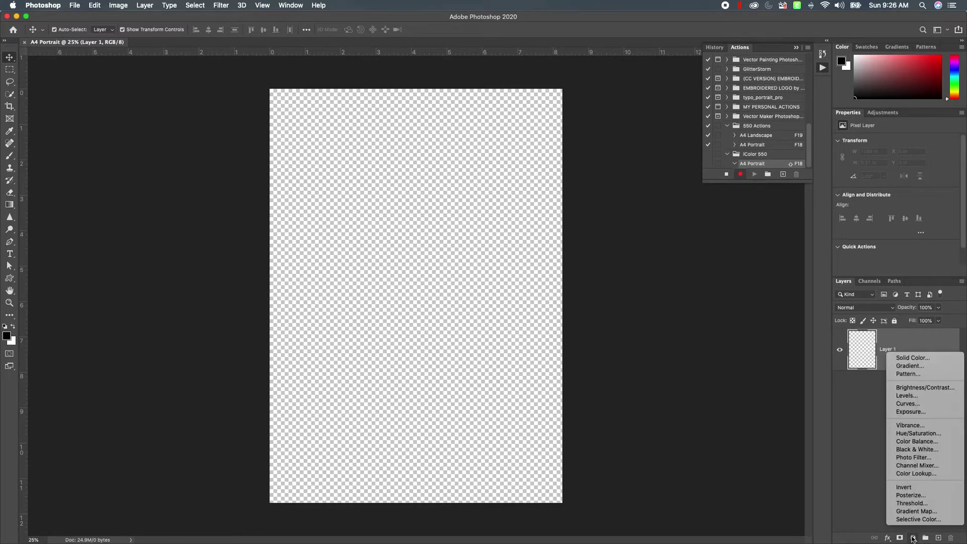
pyautogui.click(907, 358)
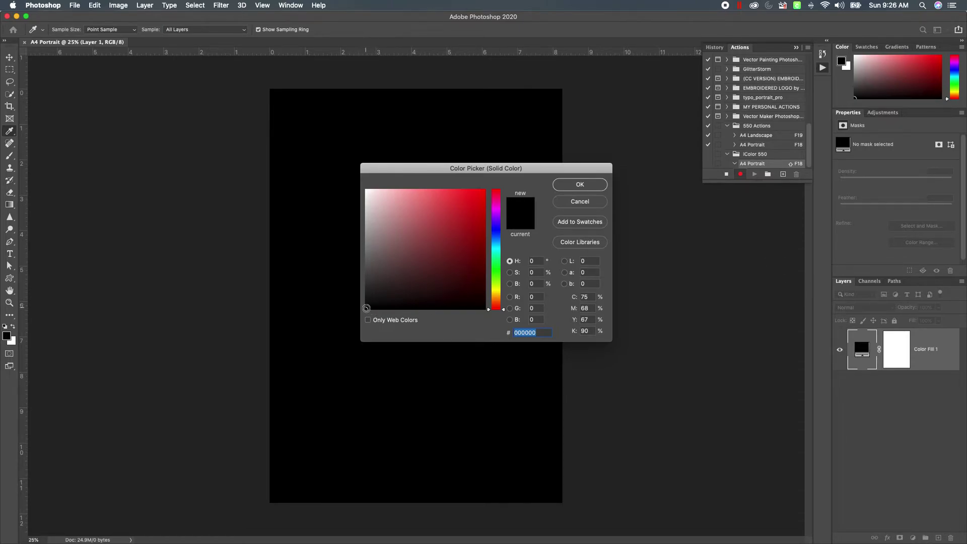
pyautogui.click(582, 185)
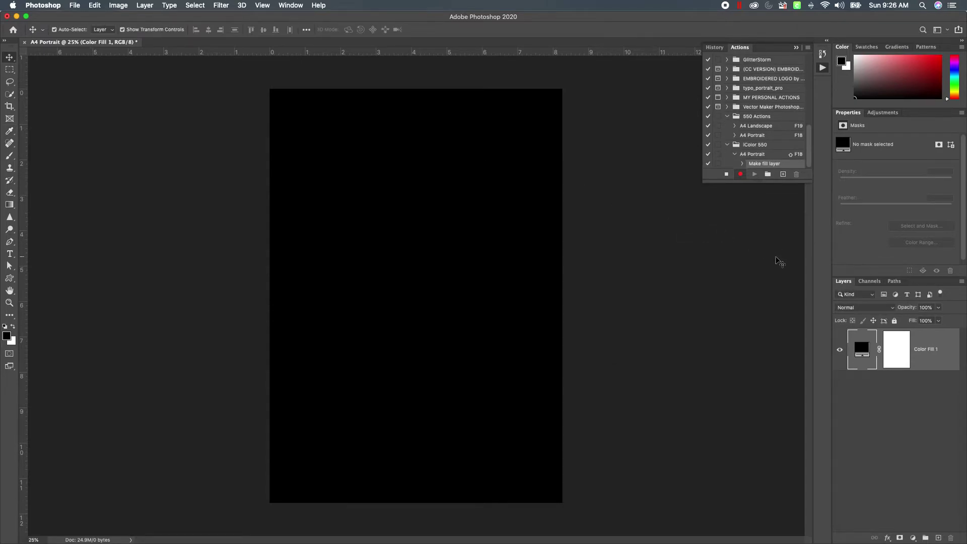
# Add a new empty layer, move it below the black Color Fill 1 layer, and reselect Color Fill 1
pyautogui.click(937, 538)
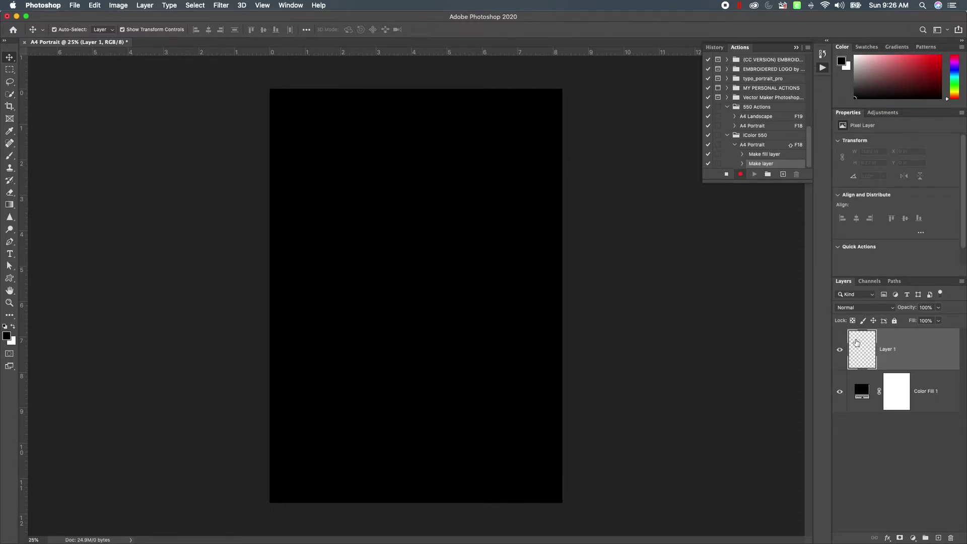
pyautogui.moveTo(887, 352); pyautogui.dragTo(900, 421)
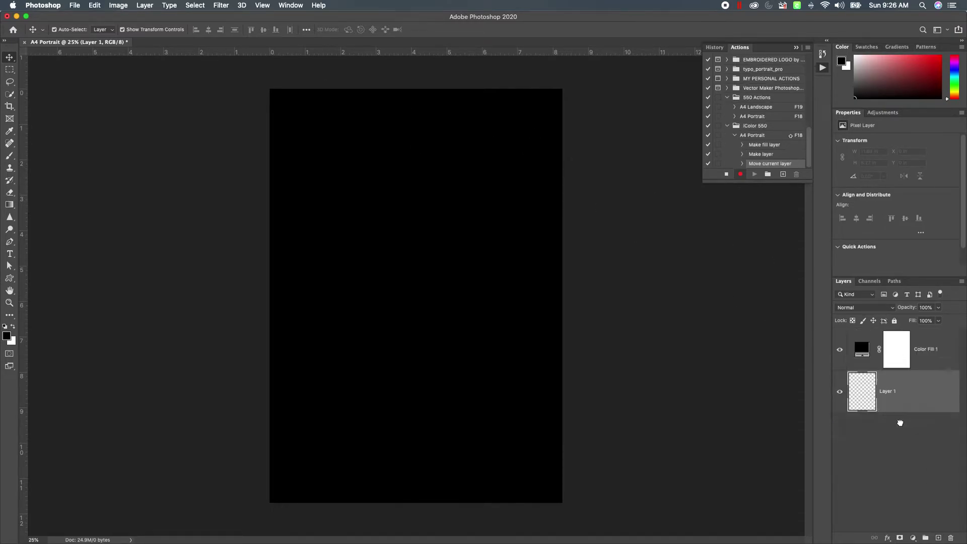
pyautogui.click(938, 349)
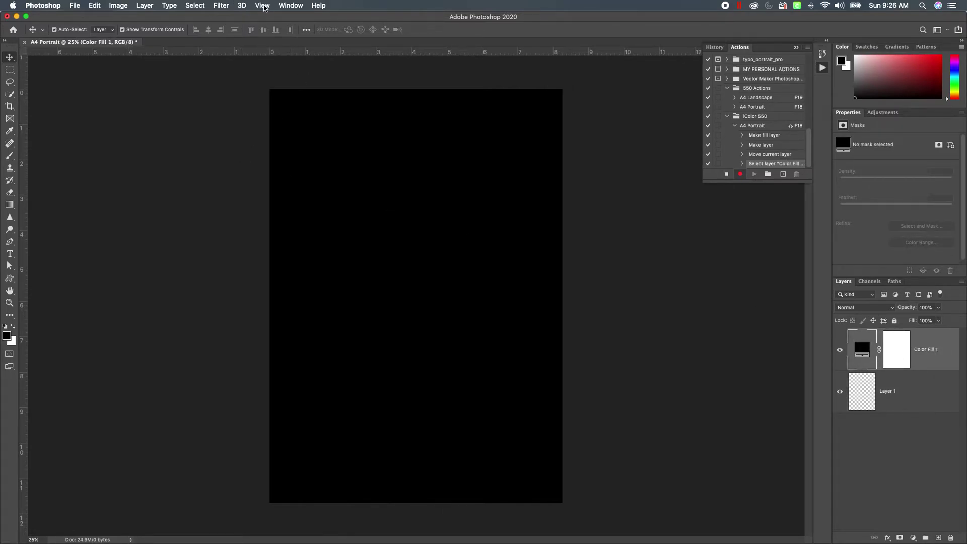
# Add a vertical guide at 50%, through the horizontal centre of the canvas
pyautogui.click(262, 6)
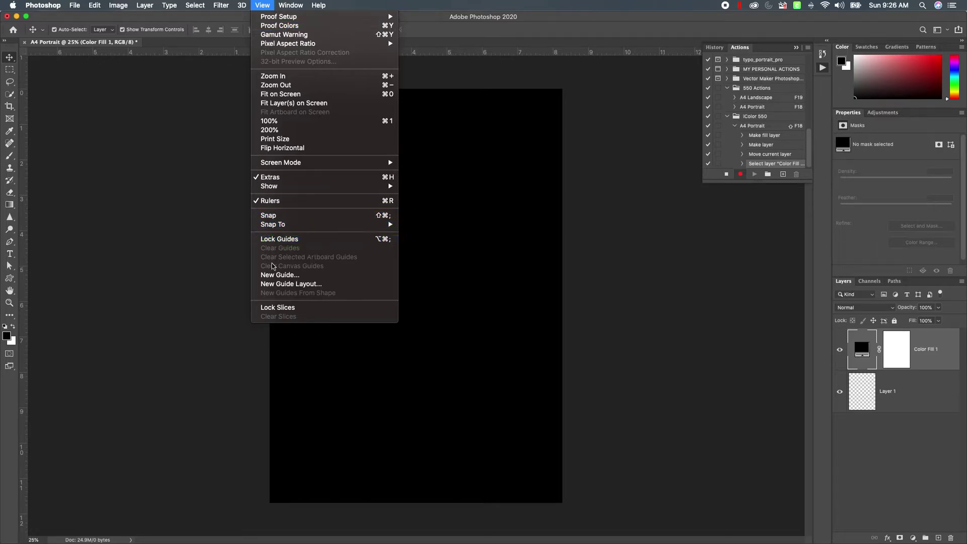
pyautogui.click(272, 275)
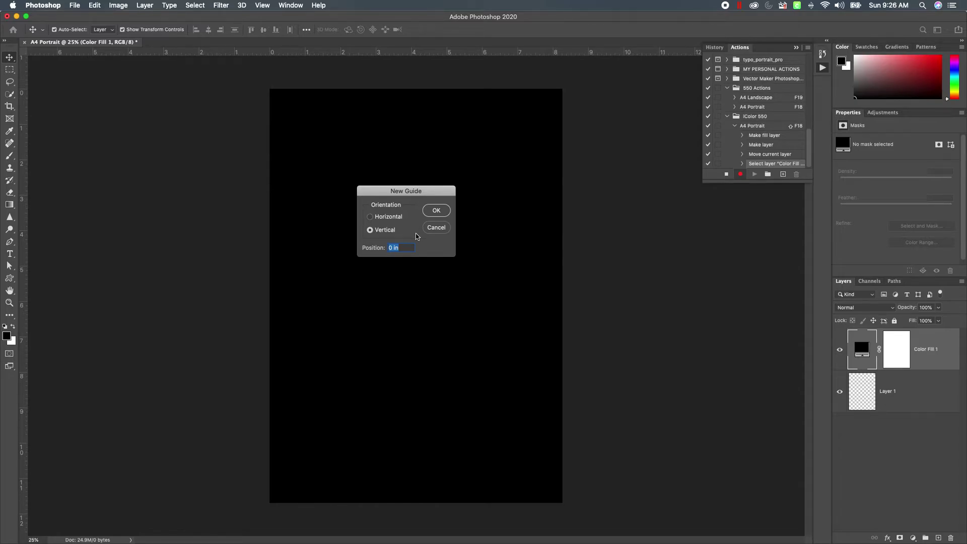
pyautogui.write('50')
pyautogui.click(436, 210)
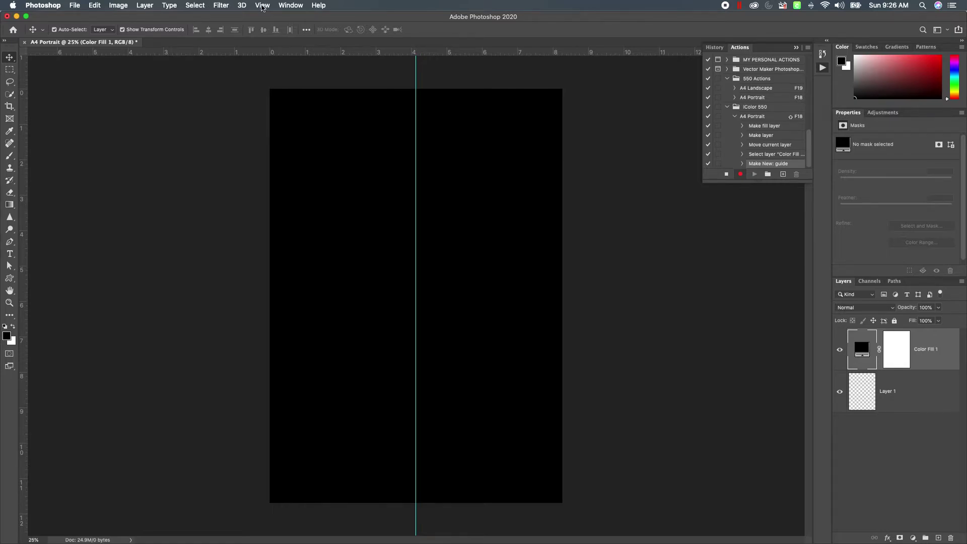
# Add vertical margin guides at about 0.5 in and at 7.77 in
pyautogui.click(262, 6)
pyautogui.click(267, 276)
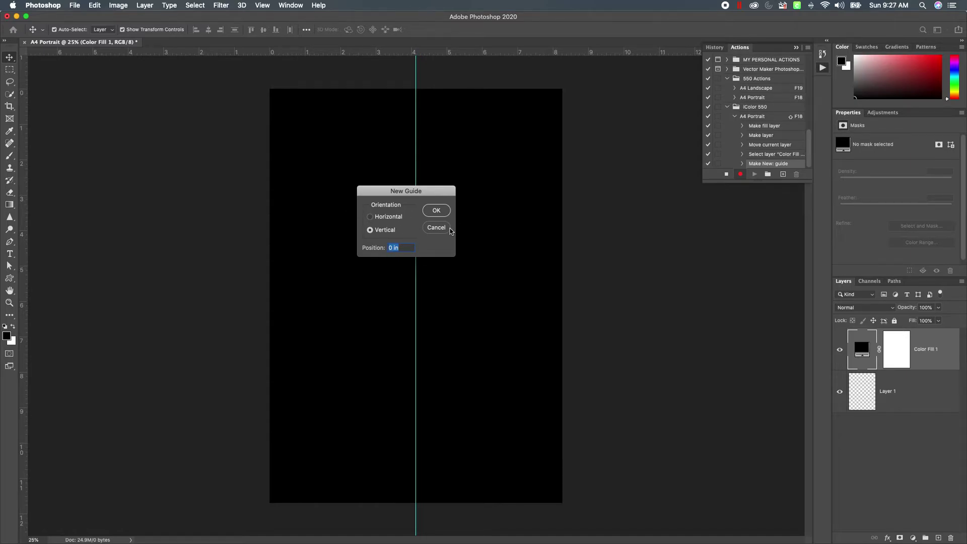
pyautogui.press('BackSpace')
pyautogui.click(436, 210)
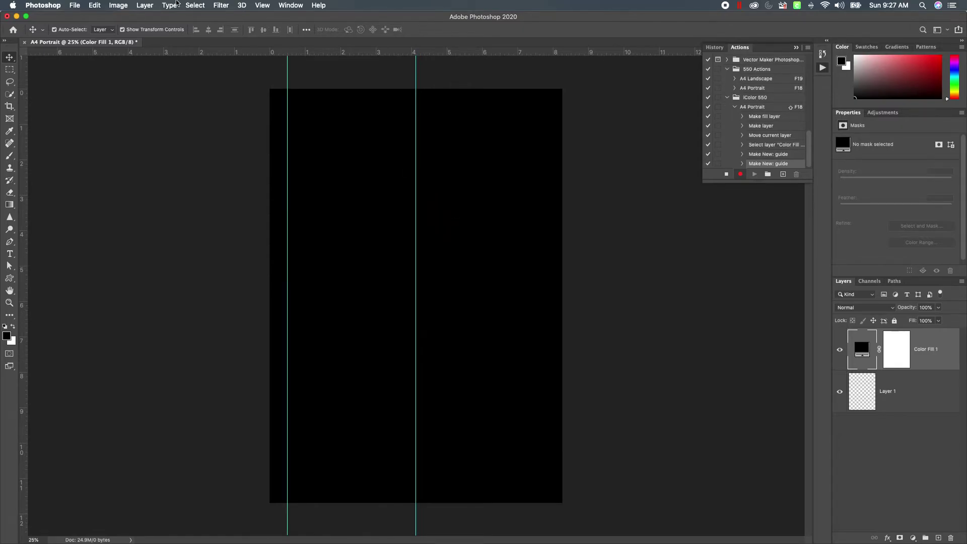
pyautogui.click(261, 5)
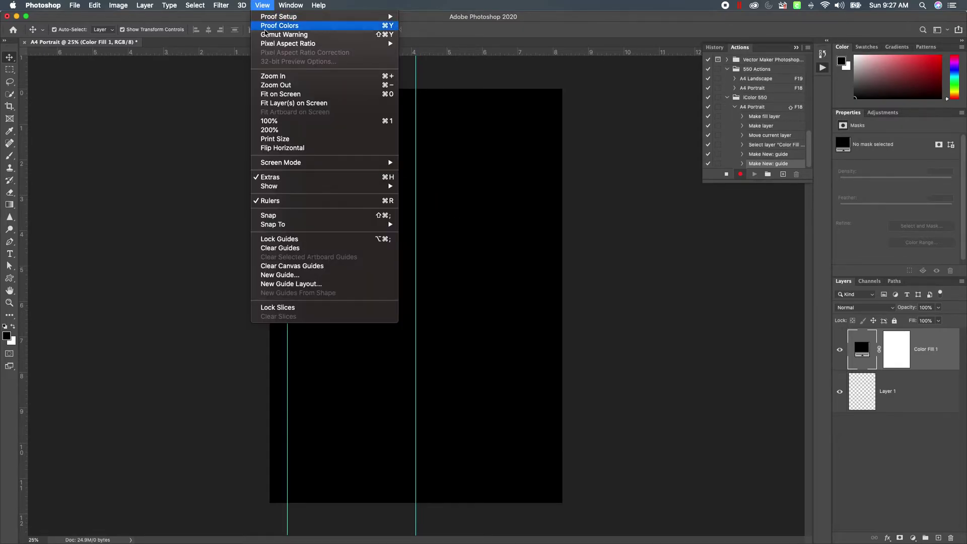
pyautogui.click(270, 275)
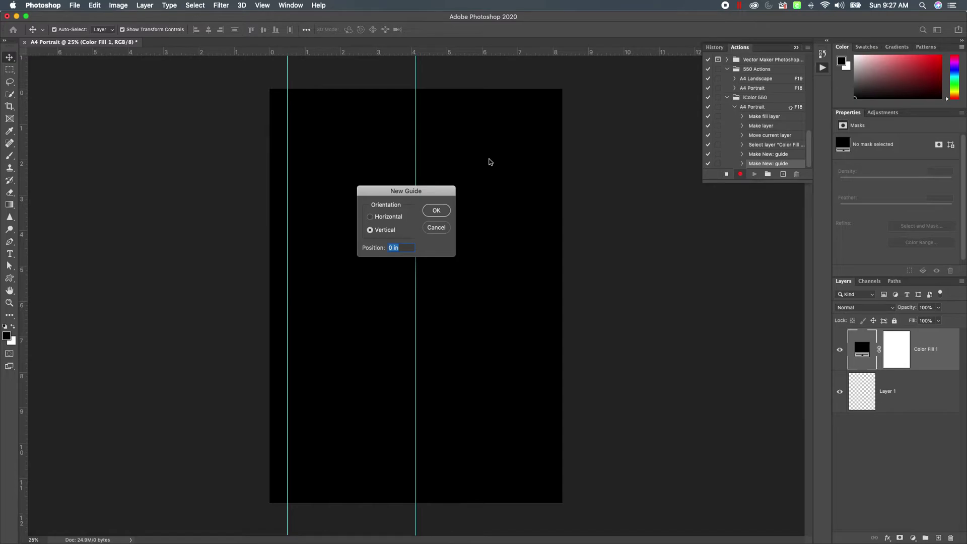
pyautogui.write('7.77')
pyautogui.click(434, 214)
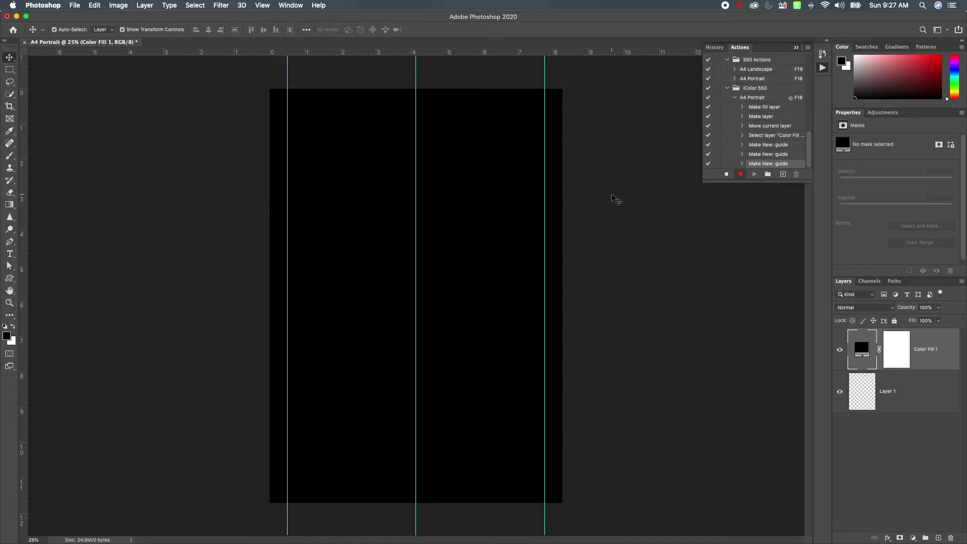
# Add a horizontal guide at 50%, through the vertical centre of the canvas
pyautogui.click(263, 6)
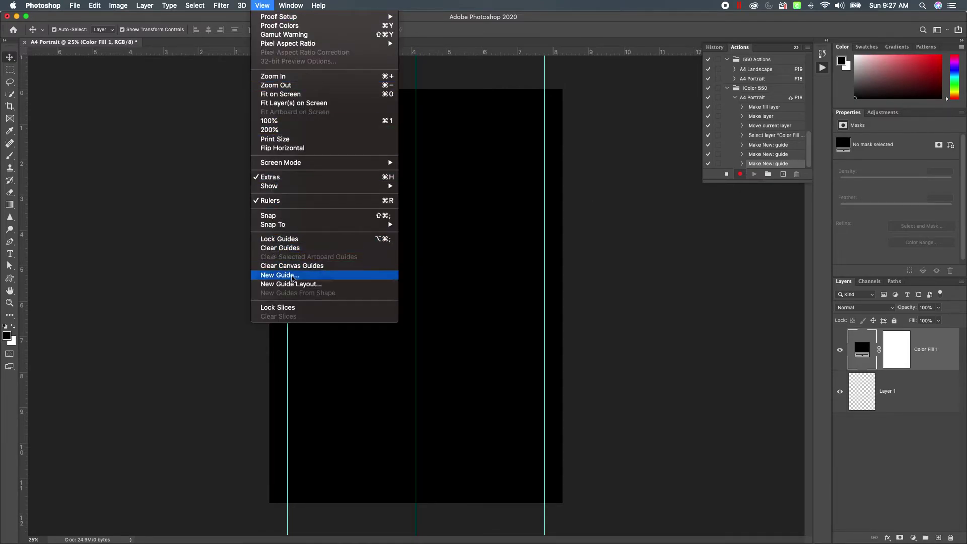
pyautogui.click(291, 275)
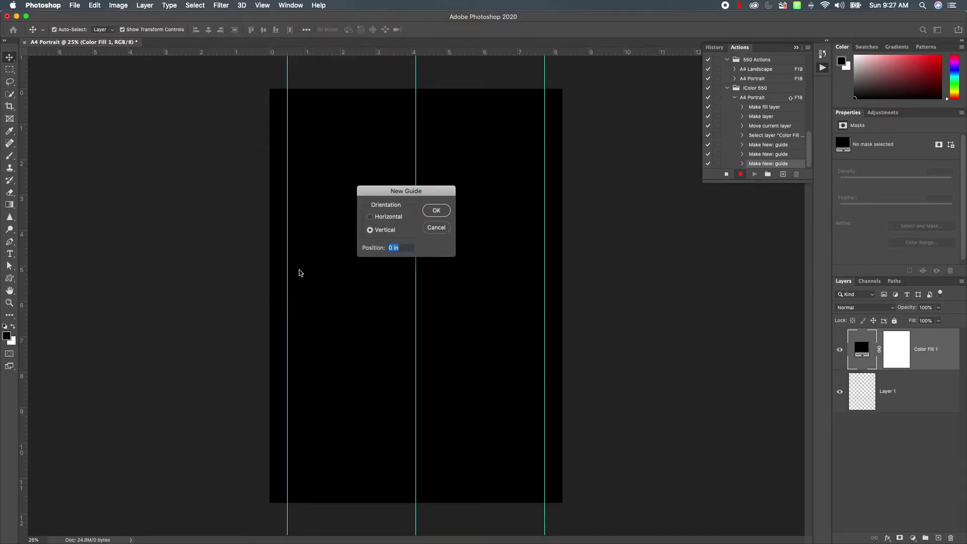
pyautogui.click(371, 218)
pyautogui.write('50')
pyautogui.click(437, 211)
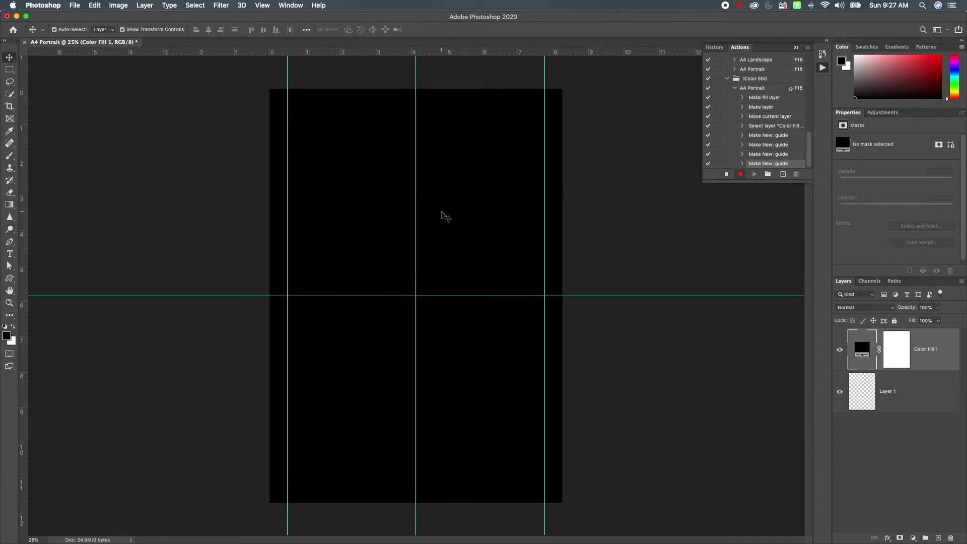
# Add horizontal margin guides at about 0.5 in and at 11.2 in
pyautogui.click(260, 6)
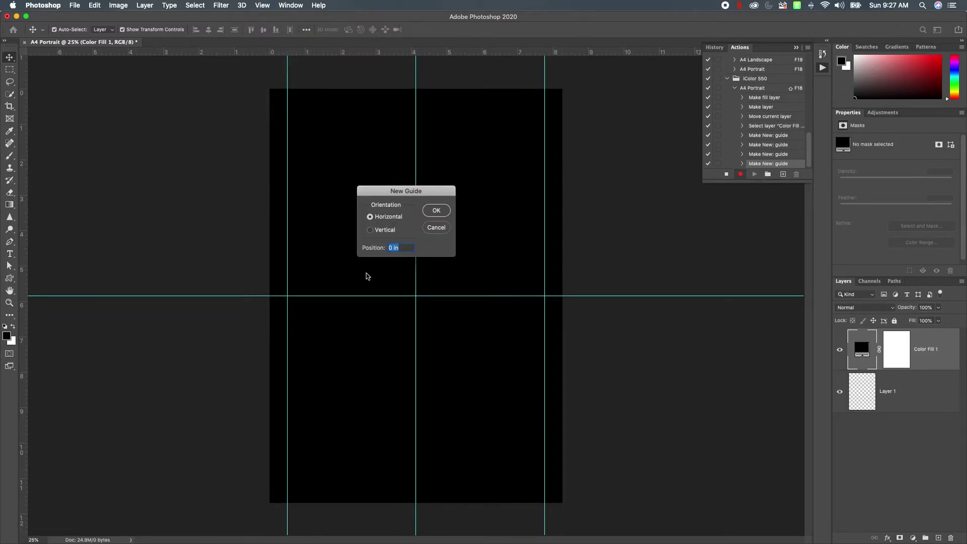
pyautogui.press('BackSpace')
pyautogui.click(436, 210)
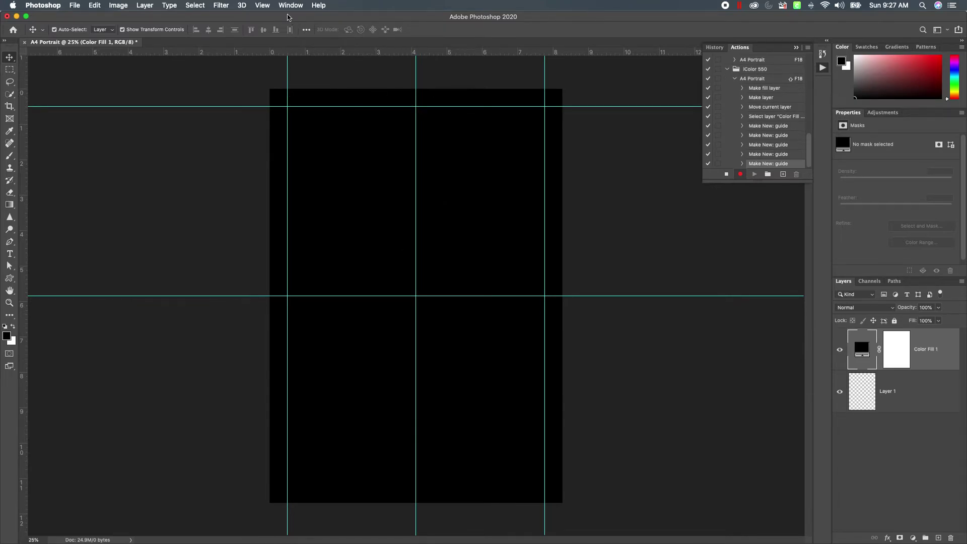
pyautogui.click(266, 7)
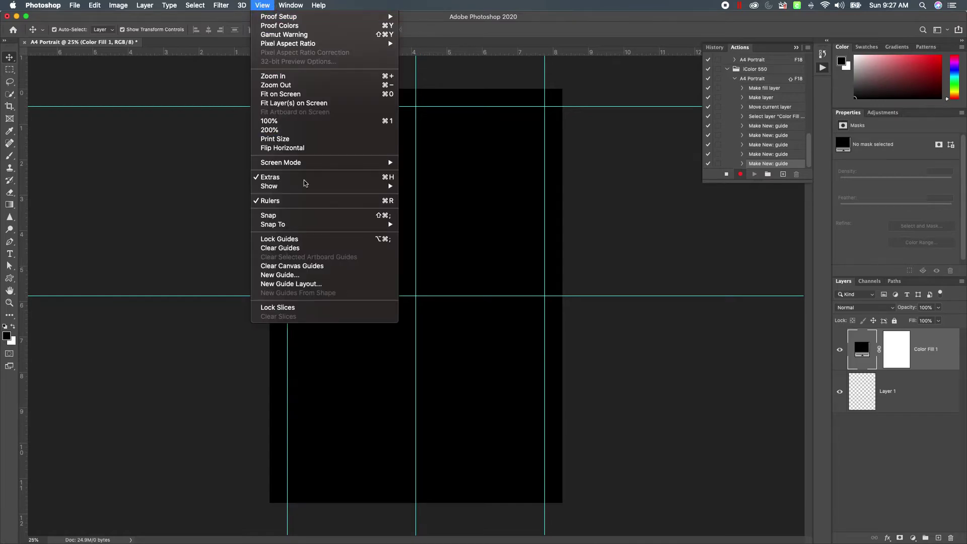
pyautogui.click(317, 274)
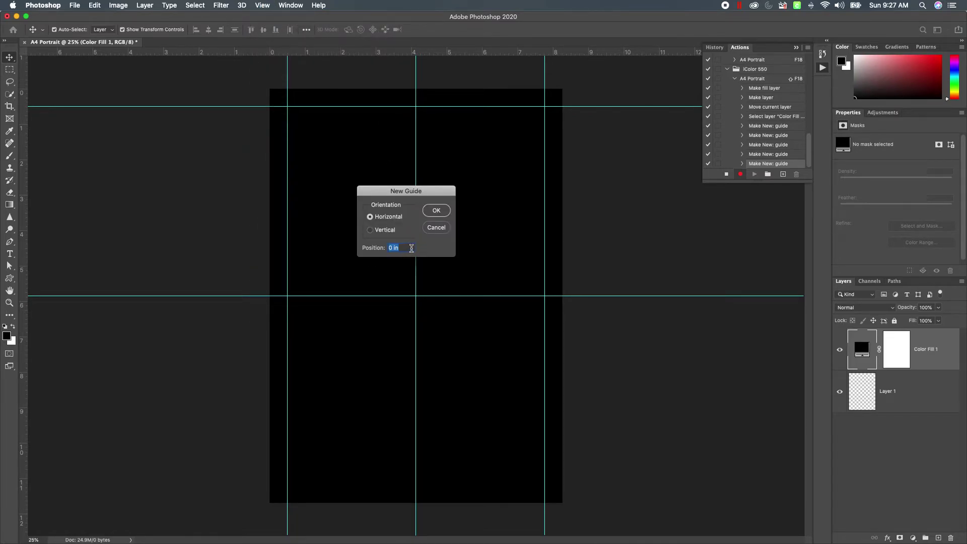
pyautogui.write('11.2')
pyautogui.click(436, 211)
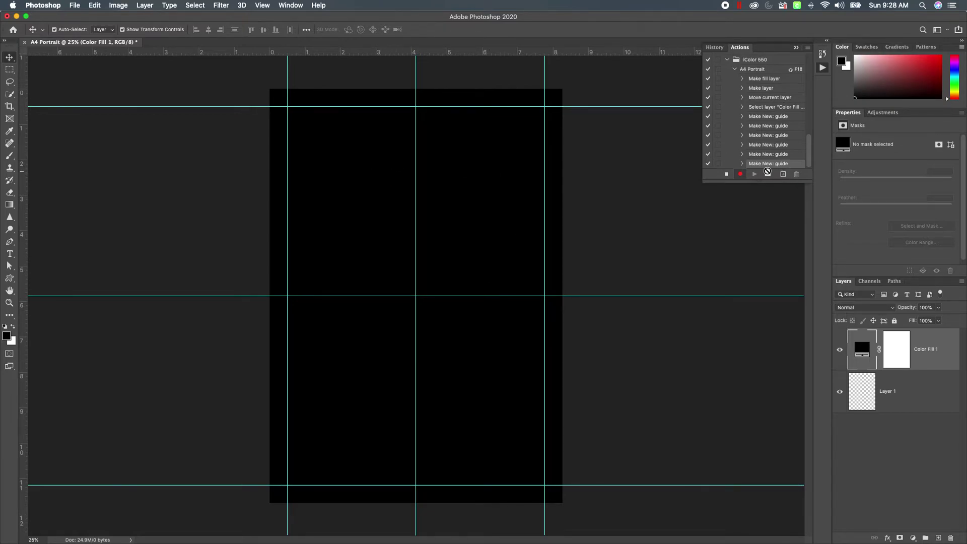
# Stop recording the A4 Portrait action and close the document without saving it
pyautogui.click(726, 175)
pyautogui.click(735, 69)
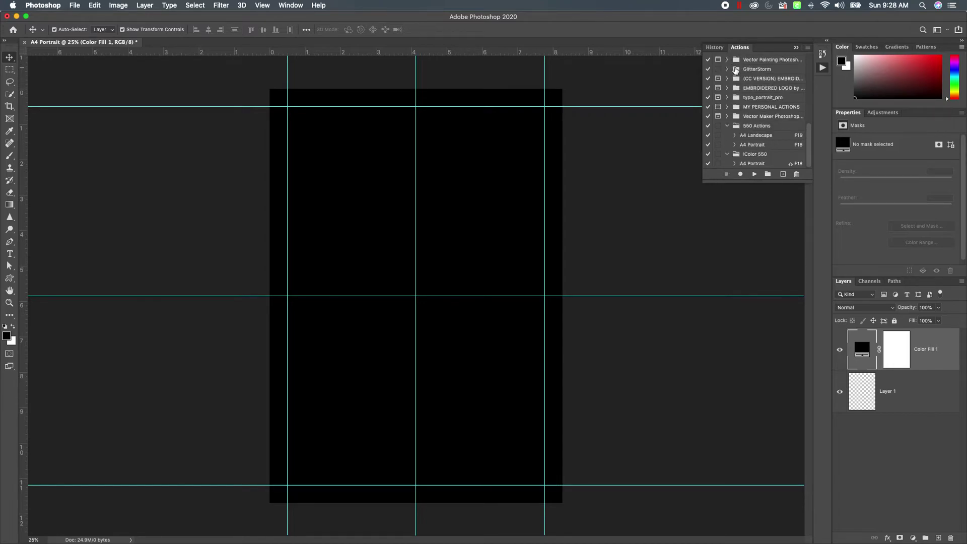
pyautogui.scroll(-2, 759, 151)
pyautogui.scroll(2, 760, 149)
pyautogui.click(25, 42)
pyautogui.click(466, 186)
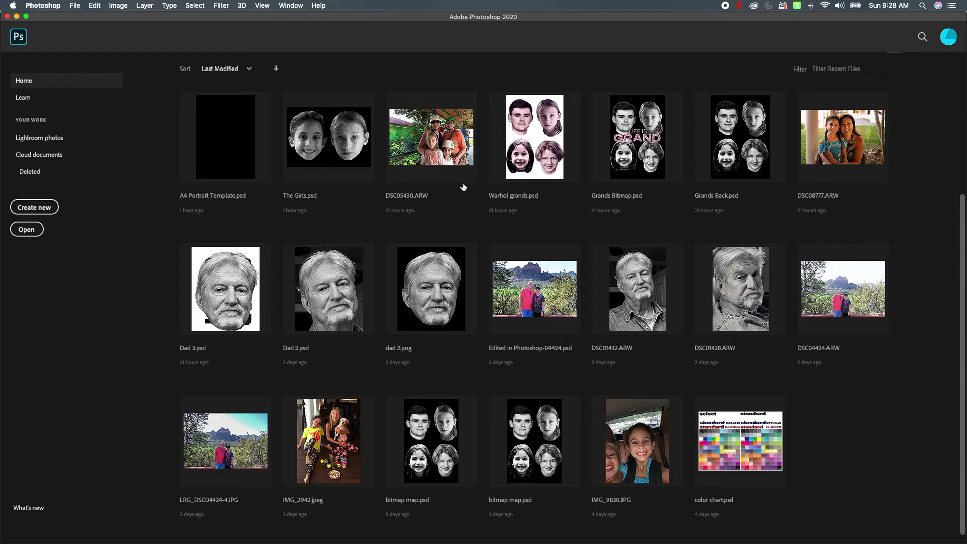
# Set up a new A4 print document named A4 Landscape, in landscape orientation with transparent background contents
pyautogui.click(43, 211)
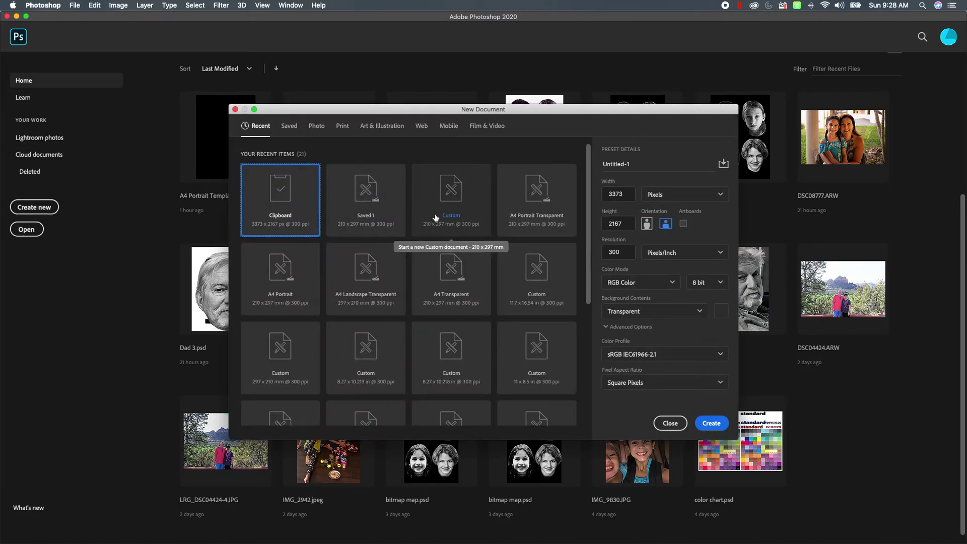
pyautogui.click(343, 126)
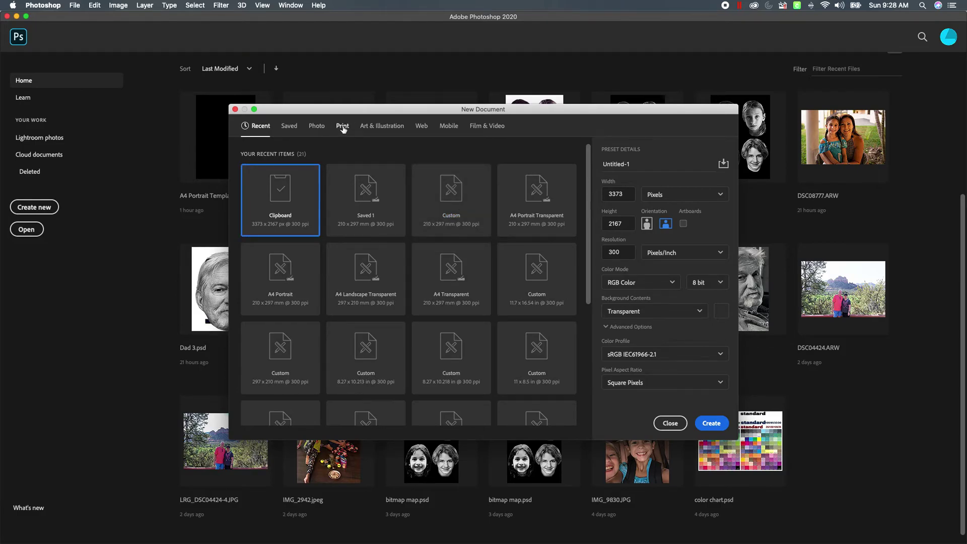
pyautogui.click(529, 214)
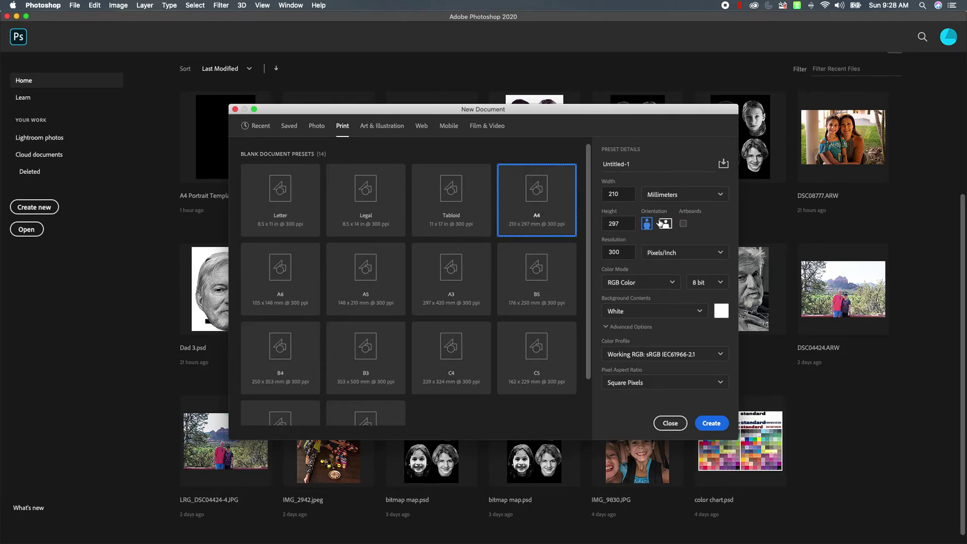
pyautogui.click(666, 224)
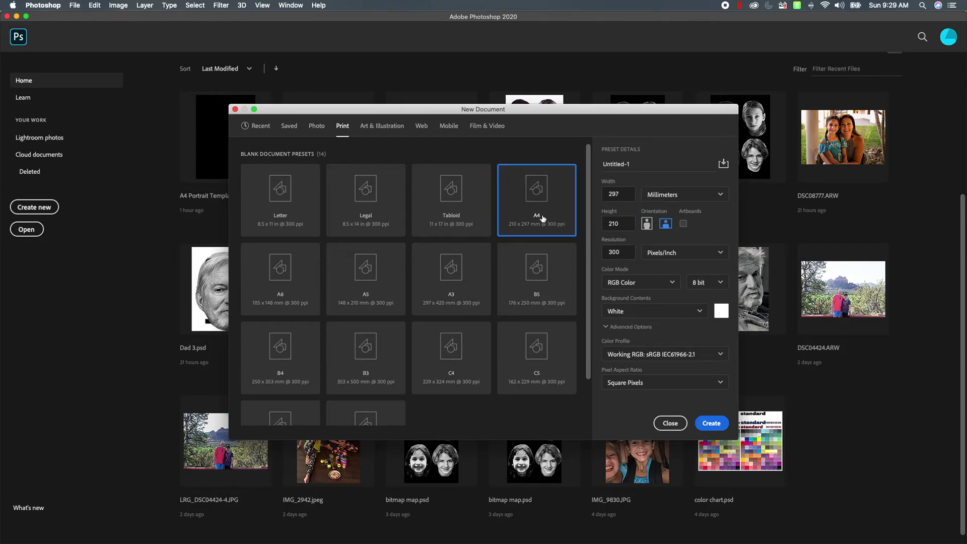
pyautogui.click(629, 164)
pyautogui.write('A4')
pyautogui.click(697, 310)
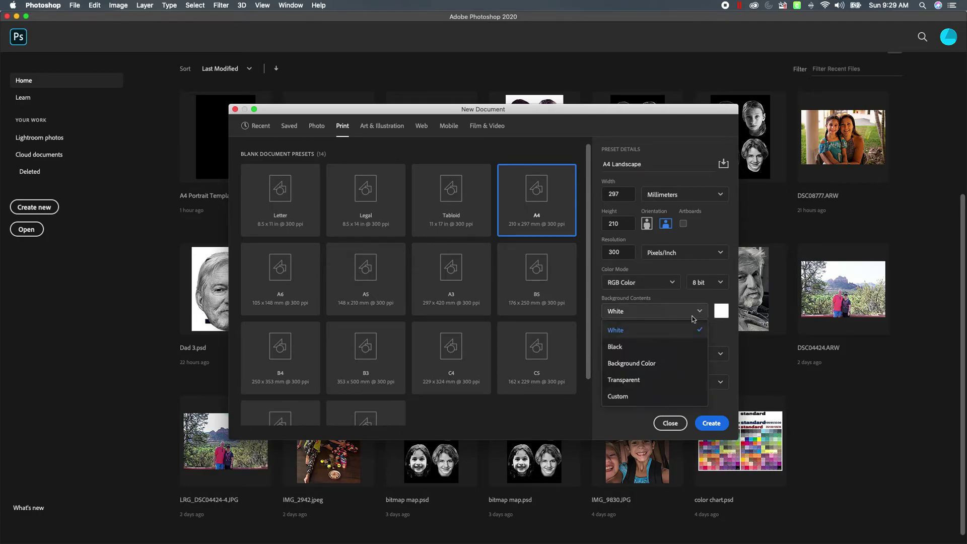
pyautogui.click(634, 379)
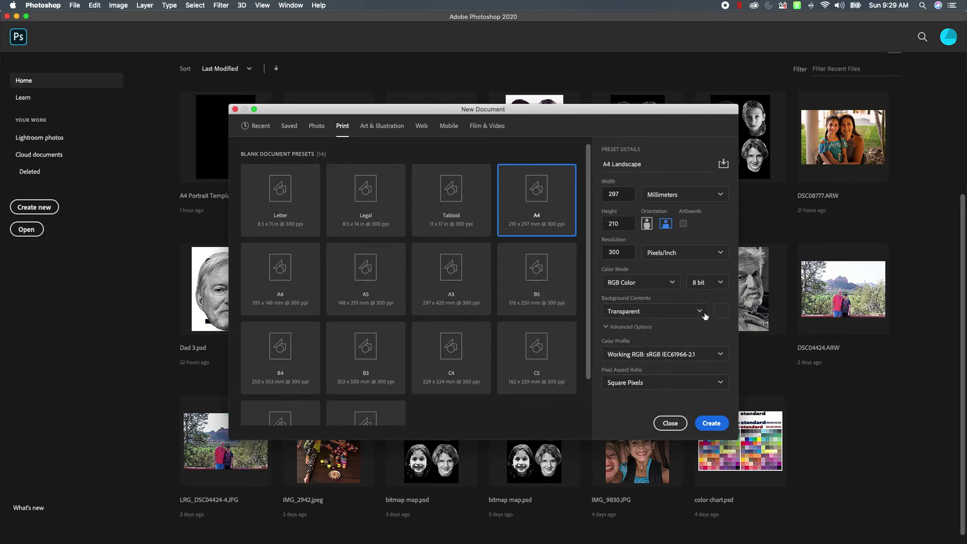
# Save the new document settings as a preset named A4 Landscape
pyautogui.click(723, 164)
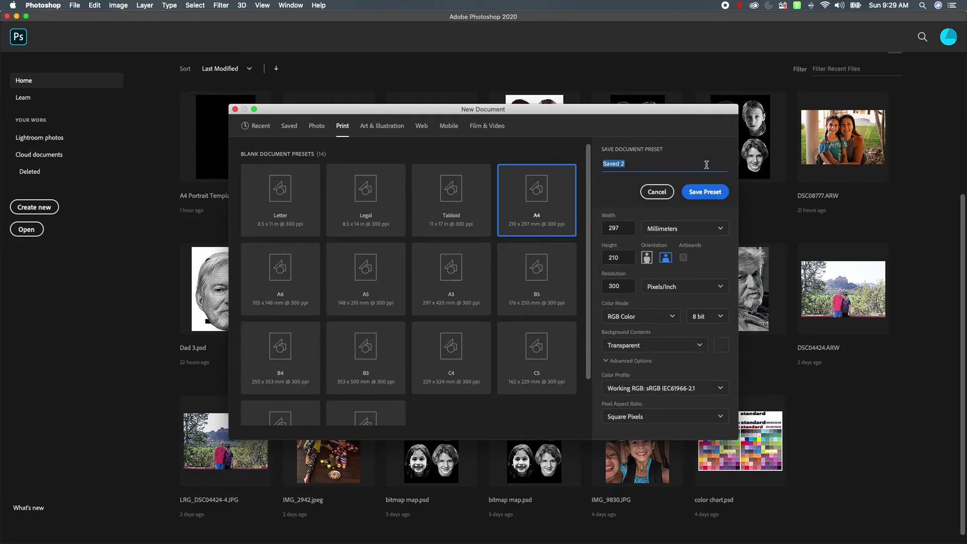
pyautogui.write('A4 Landscape')
pyautogui.click(704, 192)
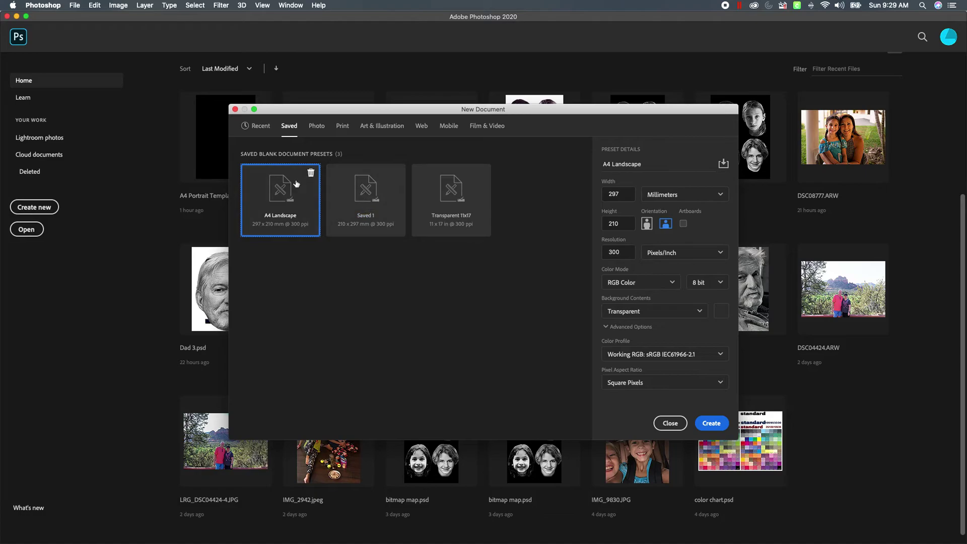
# Delete the Saved 1 document preset and create a document from the A4 Landscape preset
pyautogui.click(362, 208)
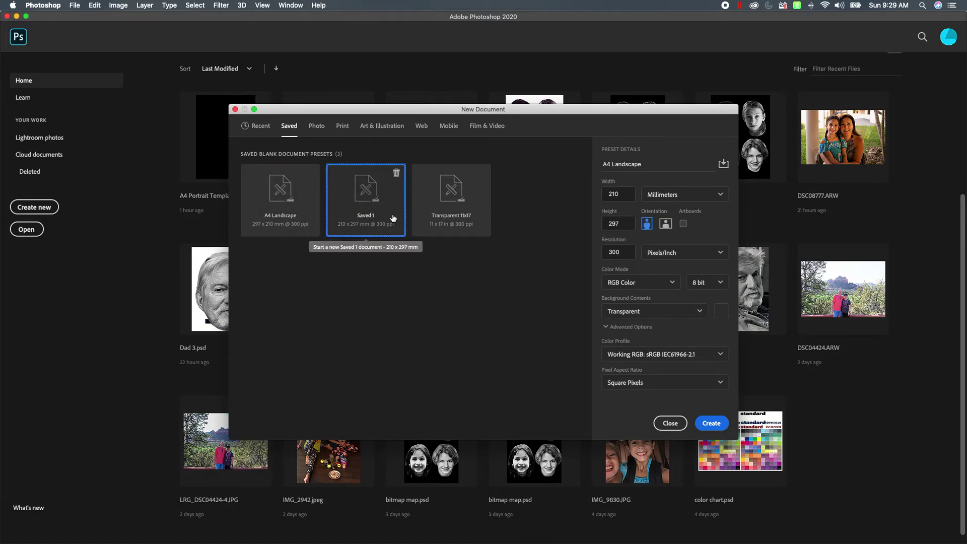
pyautogui.click(396, 172)
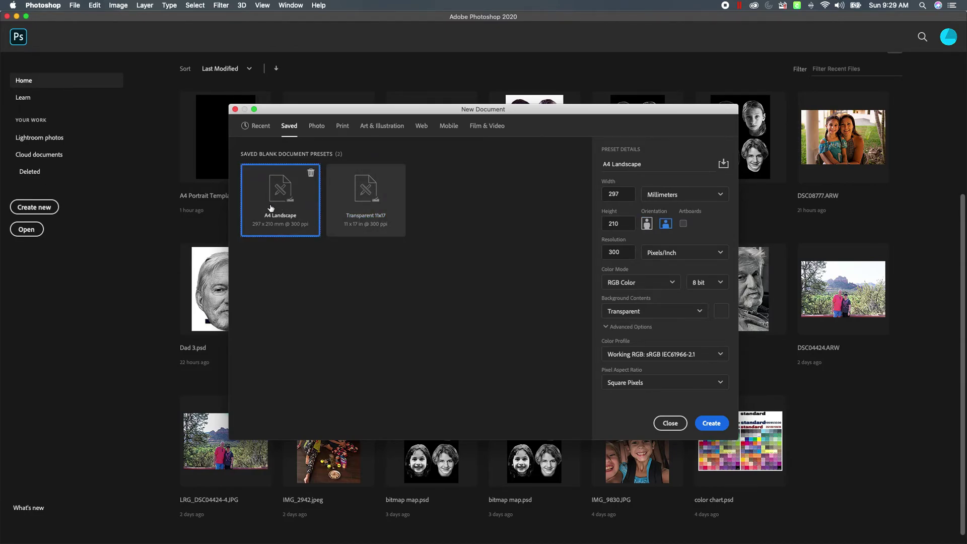
pyautogui.click(711, 422)
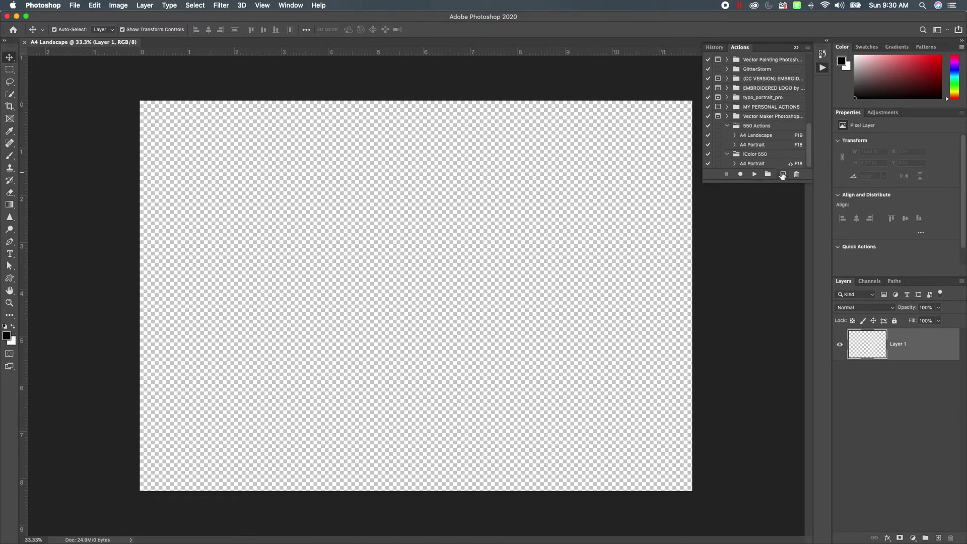
# Start recording a new action named A4 Landscape in the iColor 550 set, assigned to function key F19 with Shift
pyautogui.click(782, 174)
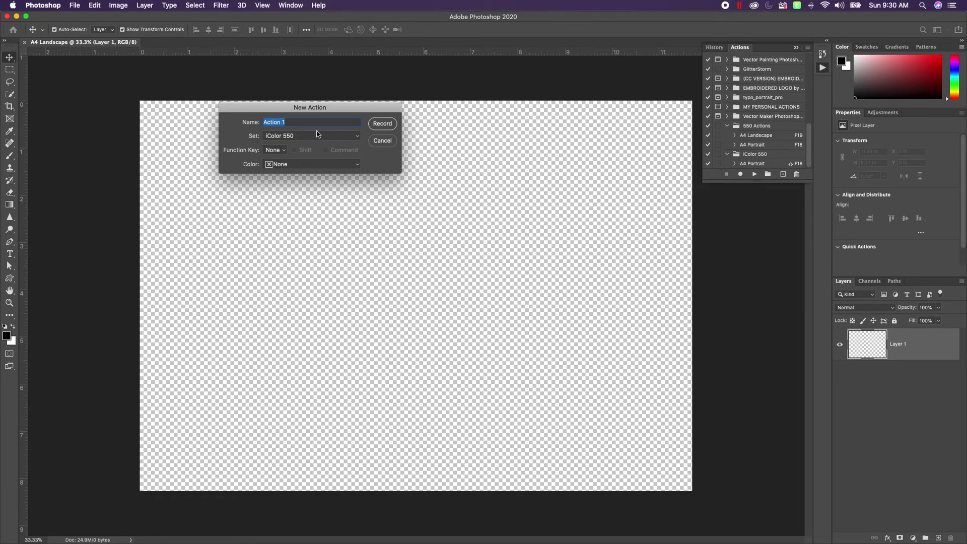
pyautogui.write('A4 Landscape')
pyautogui.click(285, 152)
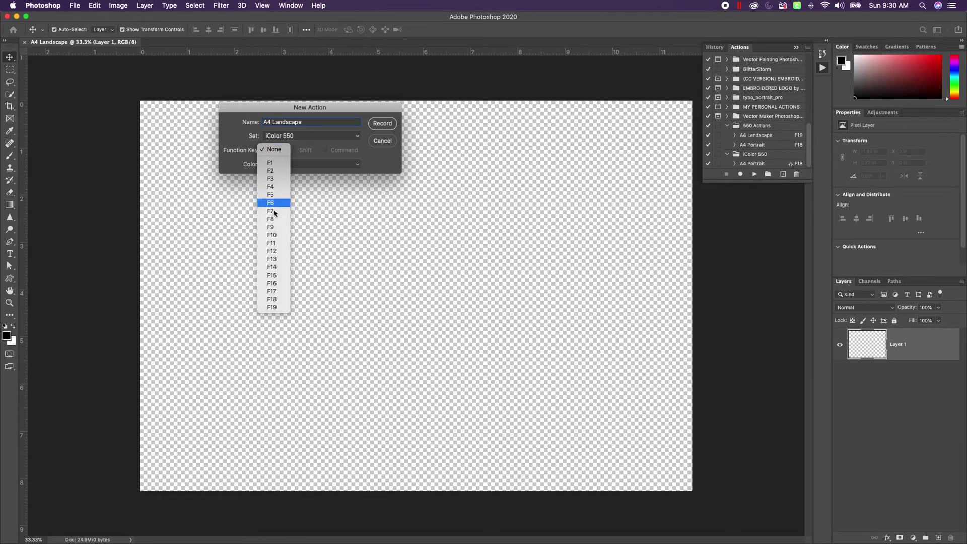
pyautogui.click(272, 307)
pyautogui.click(303, 150)
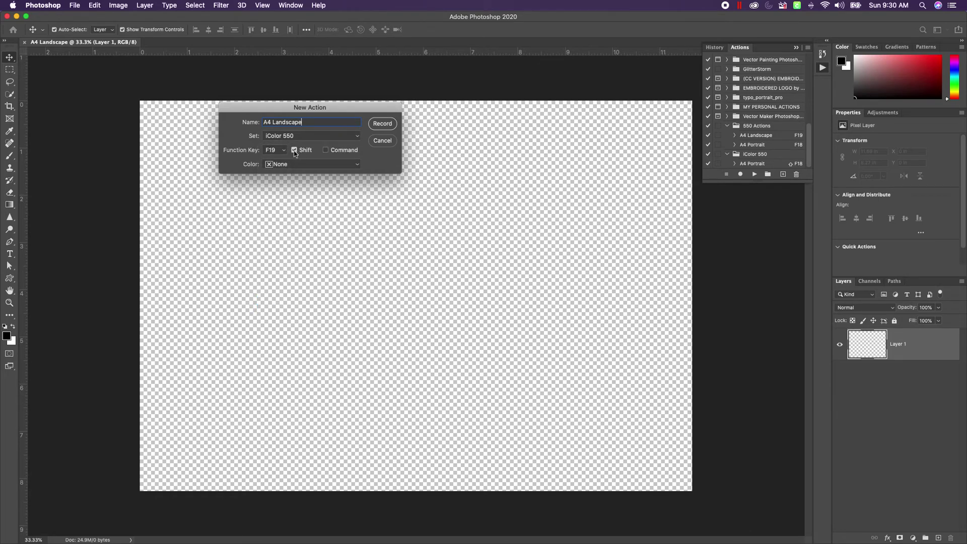
pyautogui.click(381, 124)
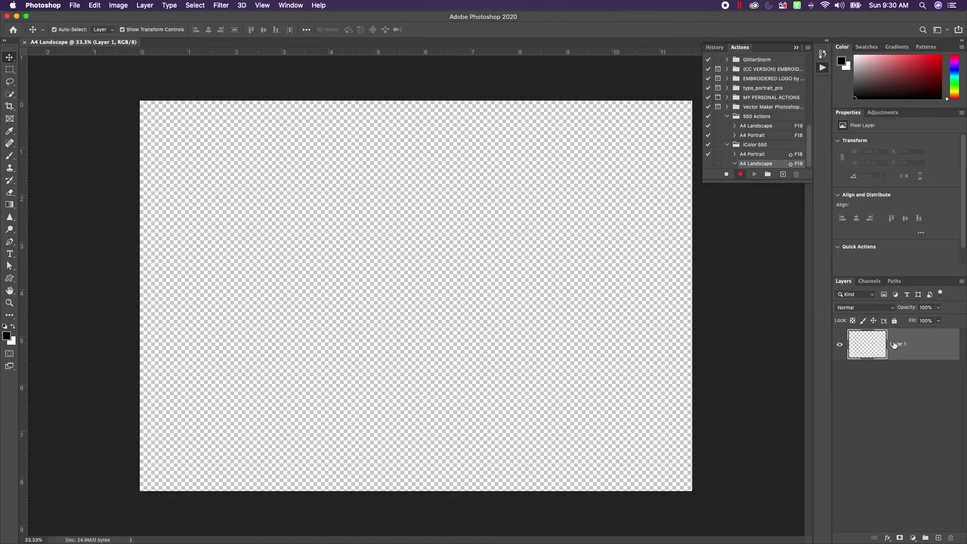
# Add a new layer and turn it into a Solid Color fill layer in black (000000)
pyautogui.click(938, 538)
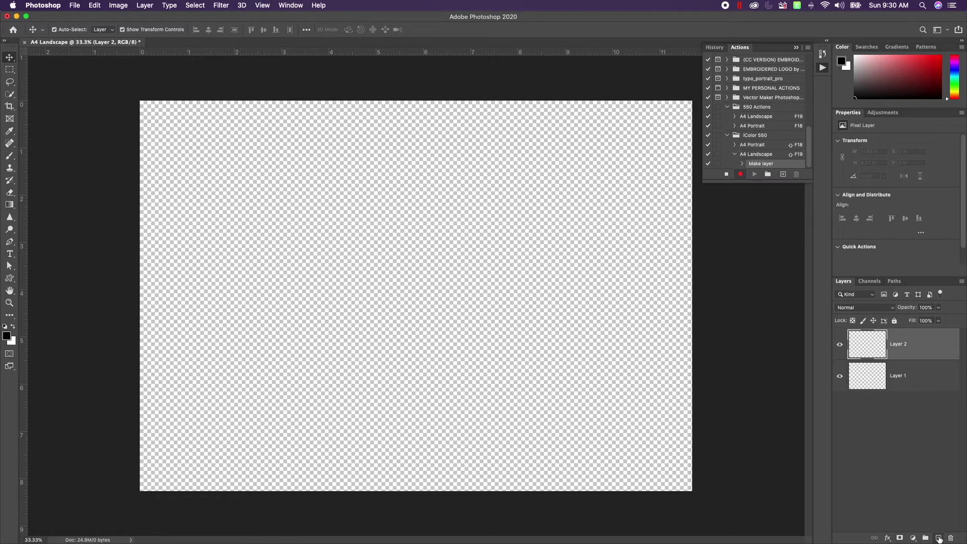
pyautogui.click(913, 537)
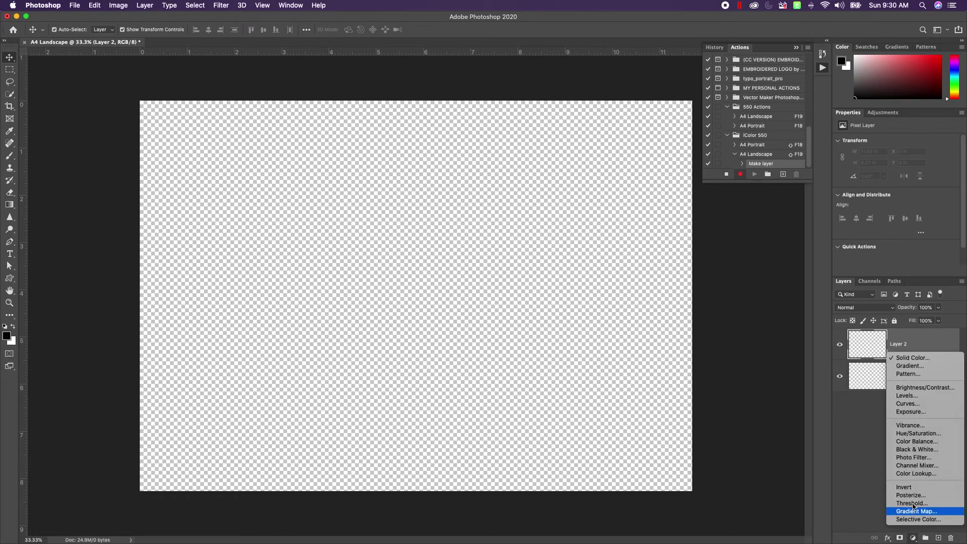
pyautogui.click(917, 359)
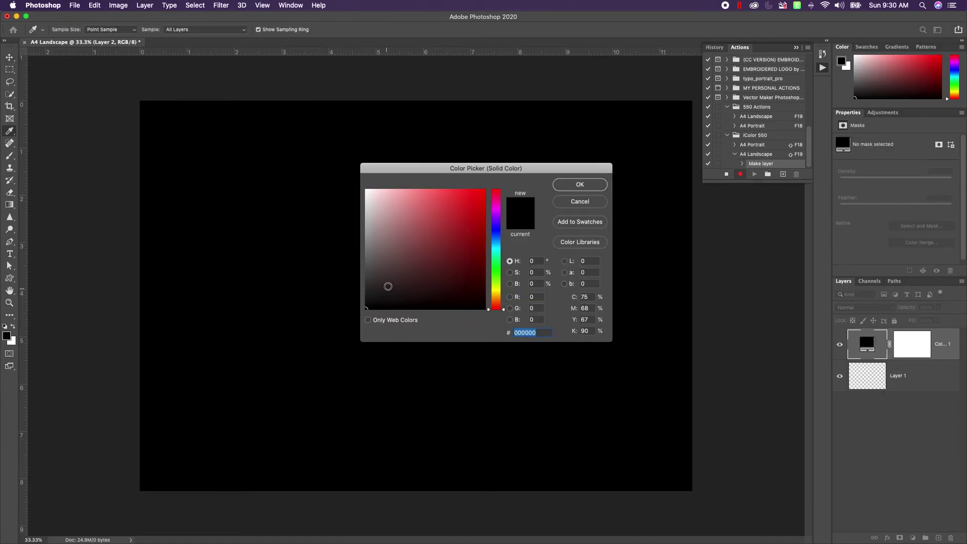
pyautogui.click(580, 185)
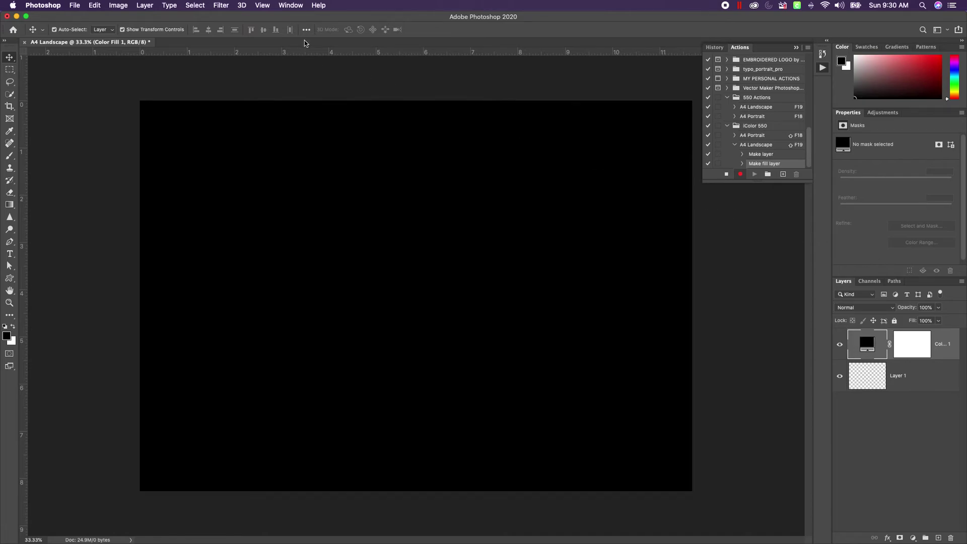
# Add a horizontal guide at 50% of the canvas height
pyautogui.click(263, 6)
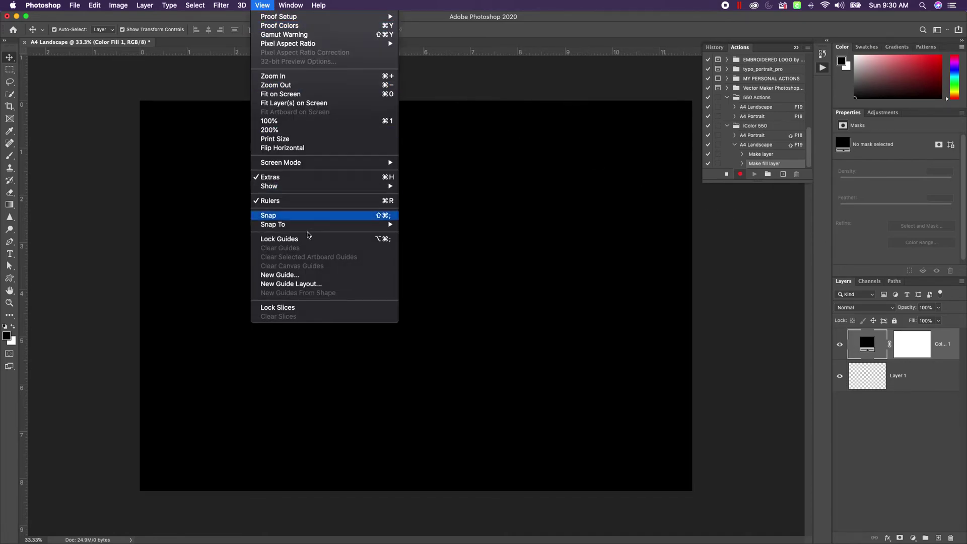
pyautogui.click(307, 274)
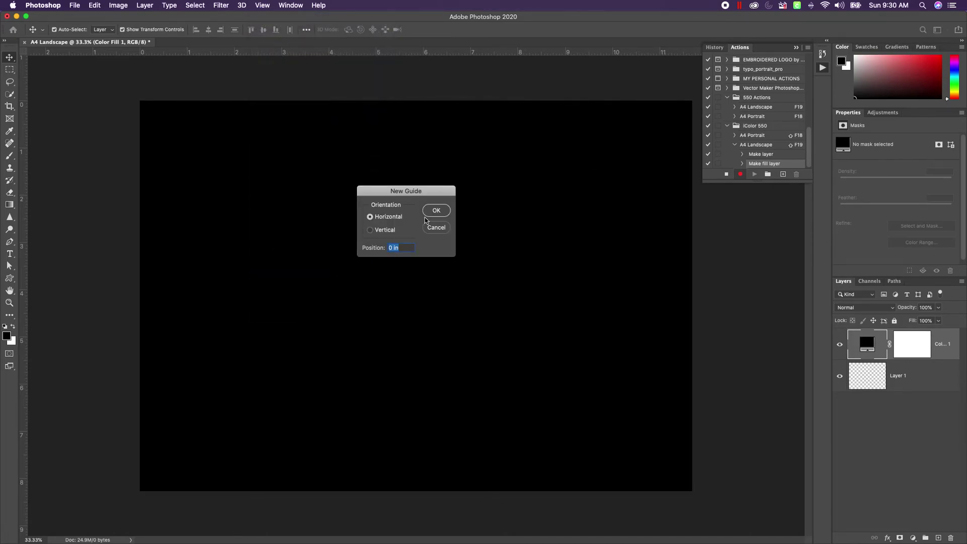
pyautogui.write('50%')
pyautogui.click(433, 212)
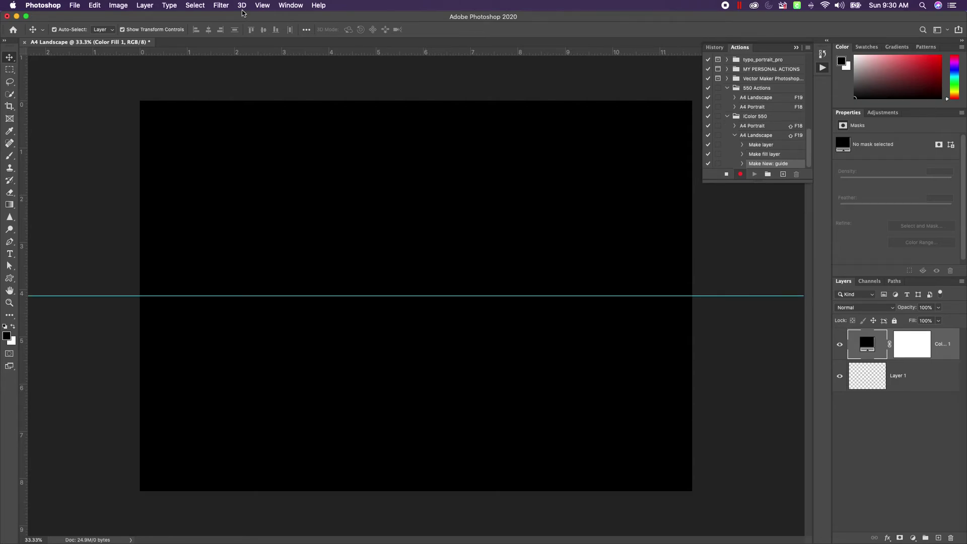
# Add two horizontal margin guides at 0.5 in and 7.77 in
pyautogui.click(262, 6)
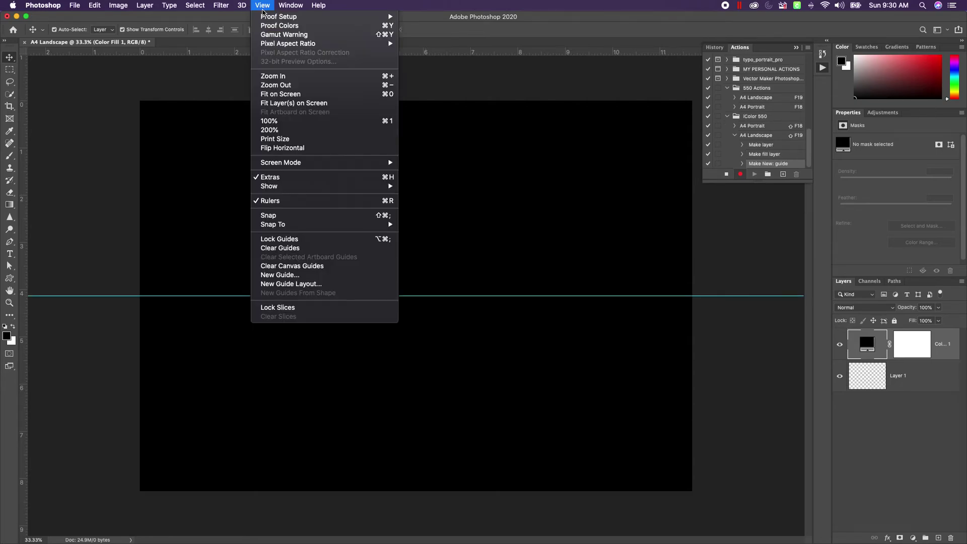
pyautogui.click(285, 275)
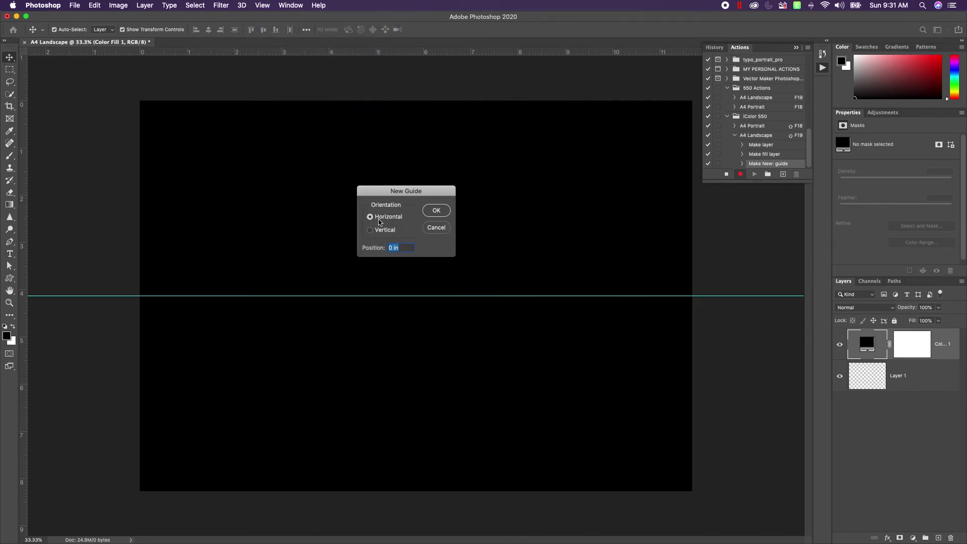
pyautogui.write('.5')
pyautogui.click(436, 210)
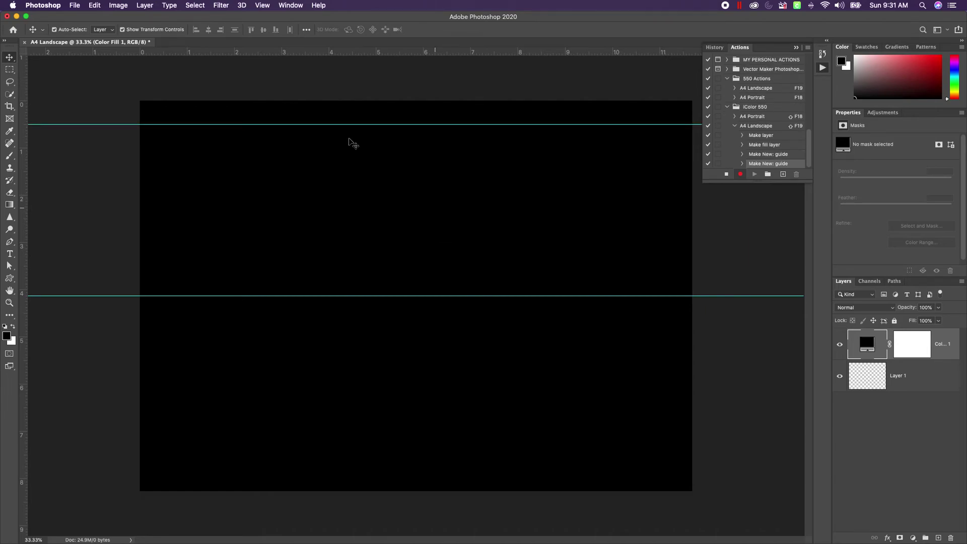
pyautogui.click(262, 6)
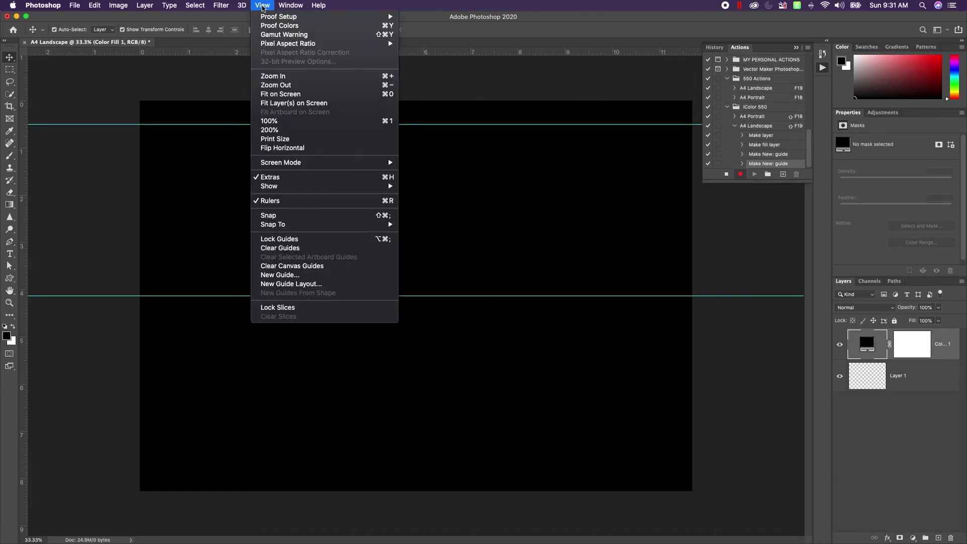
pyautogui.click(289, 276)
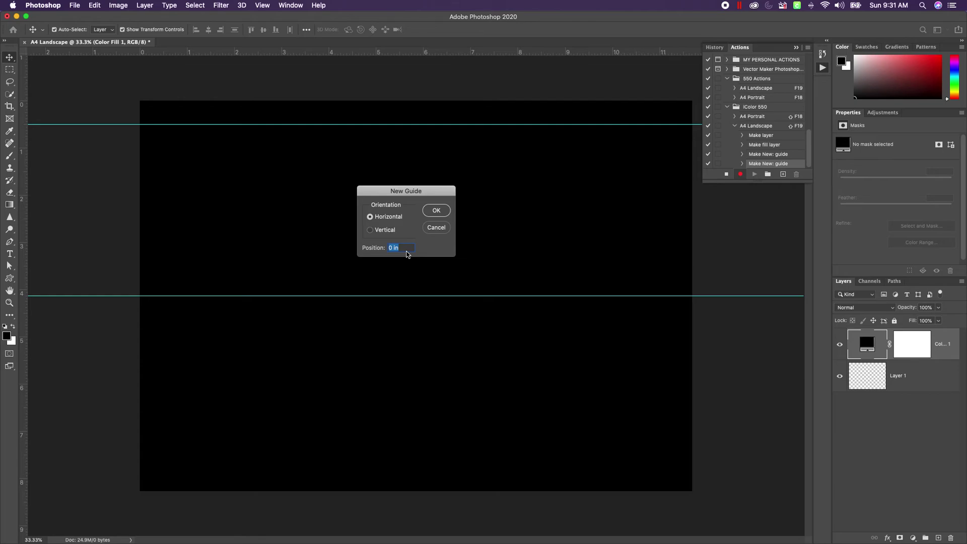
pyautogui.write('7.77')
pyautogui.click(437, 211)
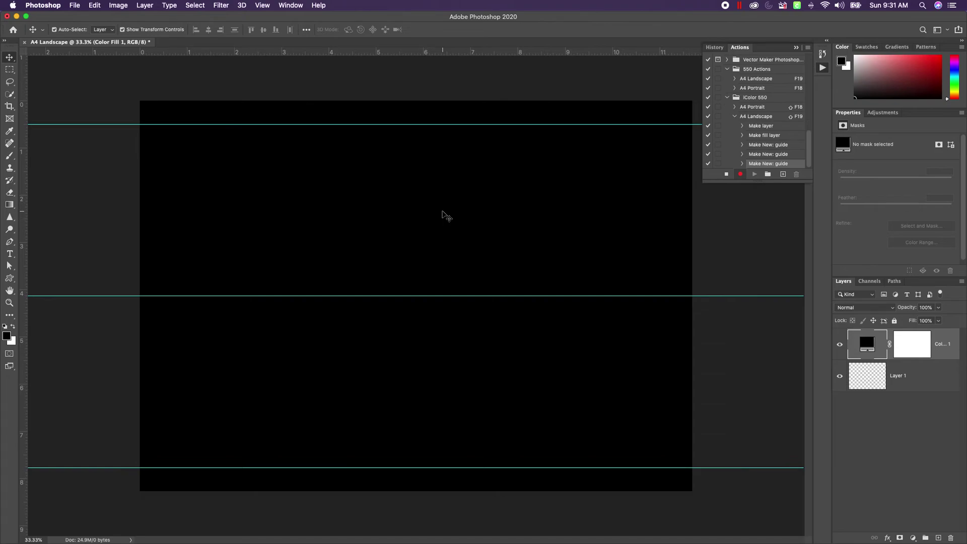
# Add a vertical guide at 50% of the canvas width
pyautogui.click(262, 5)
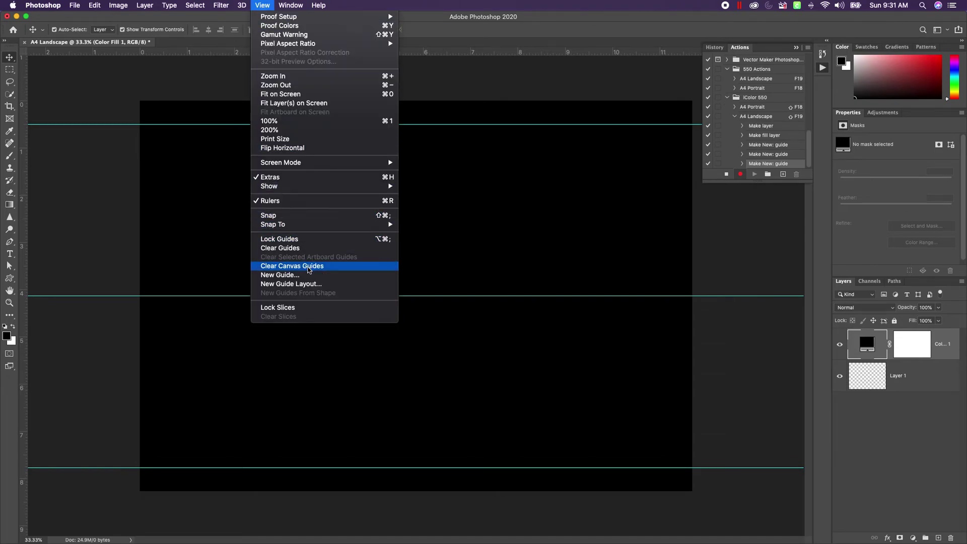
pyautogui.click(308, 275)
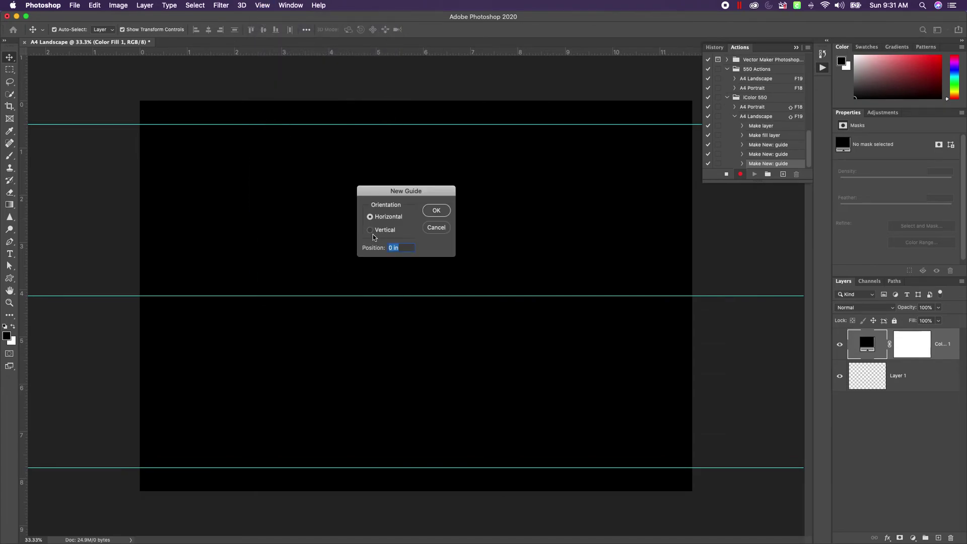
pyautogui.click(371, 230)
pyautogui.write('50')
pyautogui.click(429, 214)
pyautogui.click(261, 7)
pyautogui.click(281, 142)
# Add two vertical margin guides at 0.5 in and 11.2 in
pyautogui.click(262, 5)
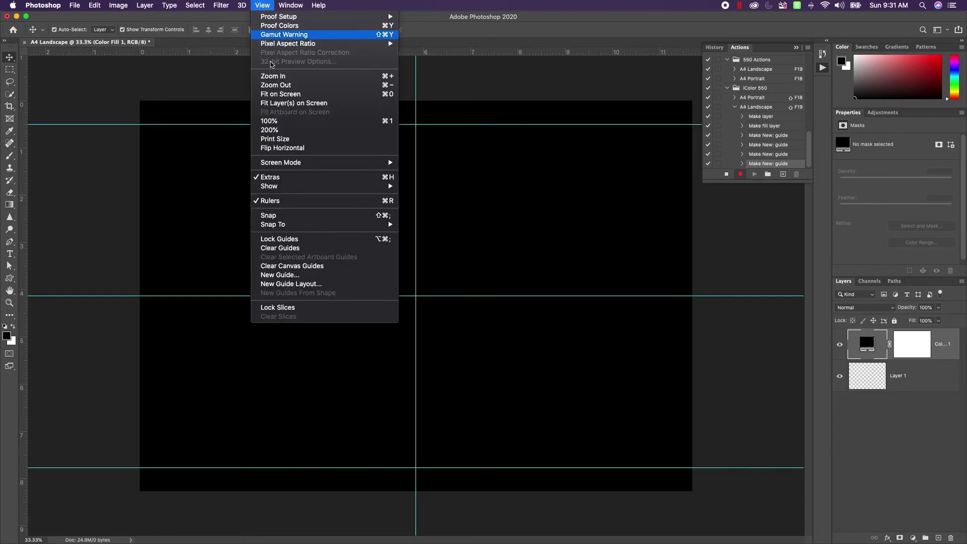
pyautogui.click(304, 275)
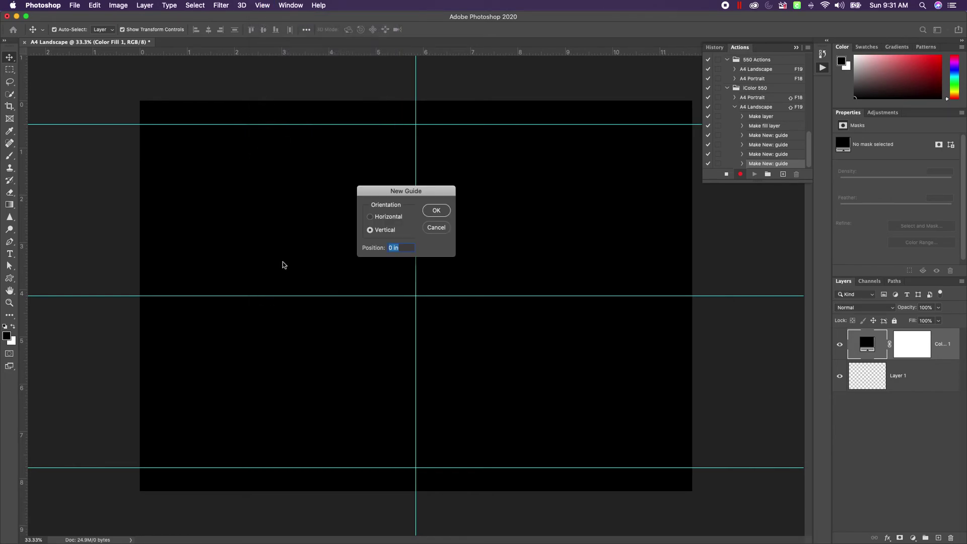
pyautogui.write('.5')
pyautogui.click(436, 210)
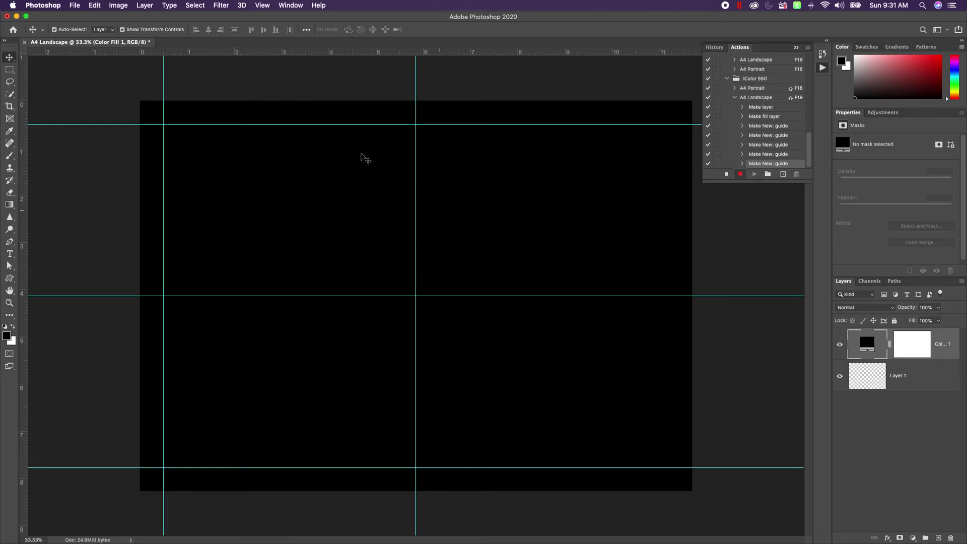
pyautogui.click(262, 5)
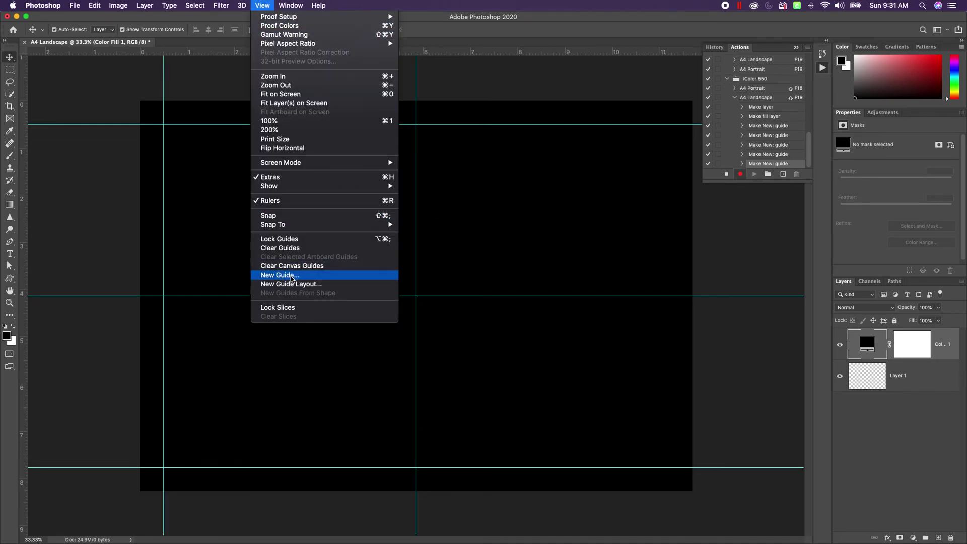
pyautogui.click(280, 275)
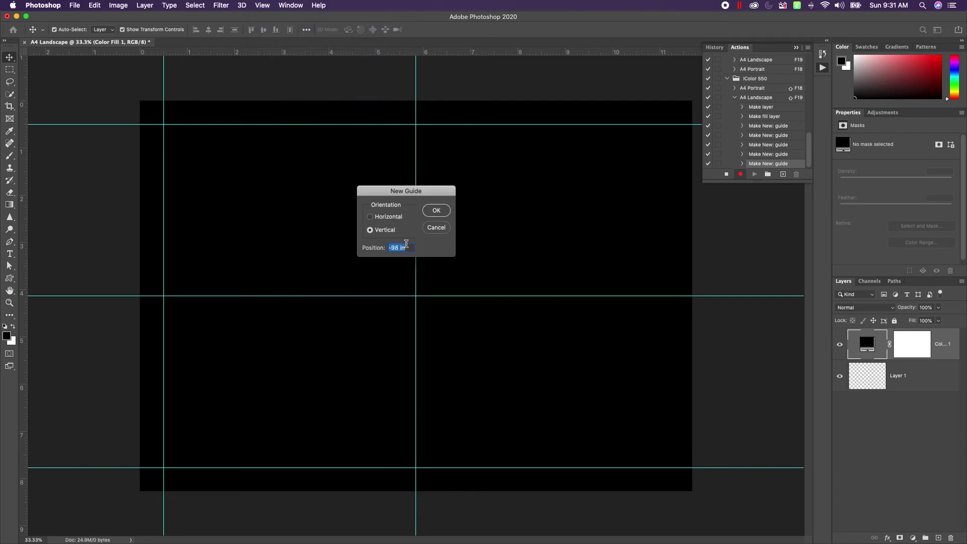
pyautogui.write('11.2')
pyautogui.click(437, 210)
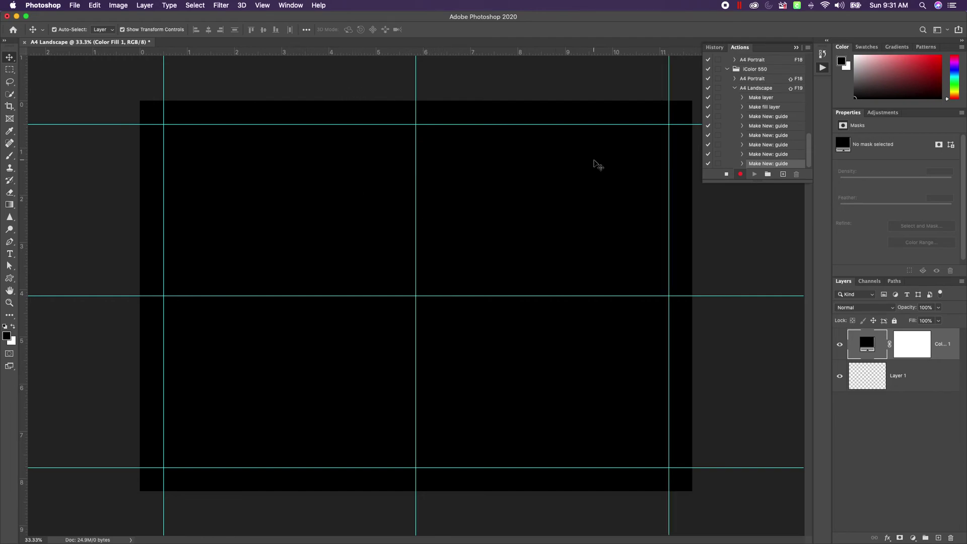
# Stop recording the A4 Landscape action, collapse its recorded steps and close the document without saving it
pyautogui.click(726, 175)
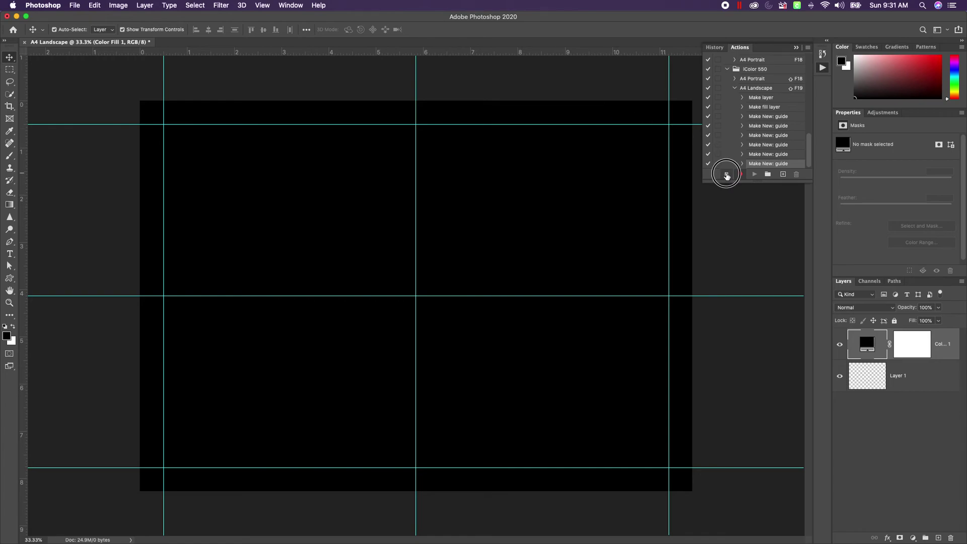
pyautogui.click(735, 89)
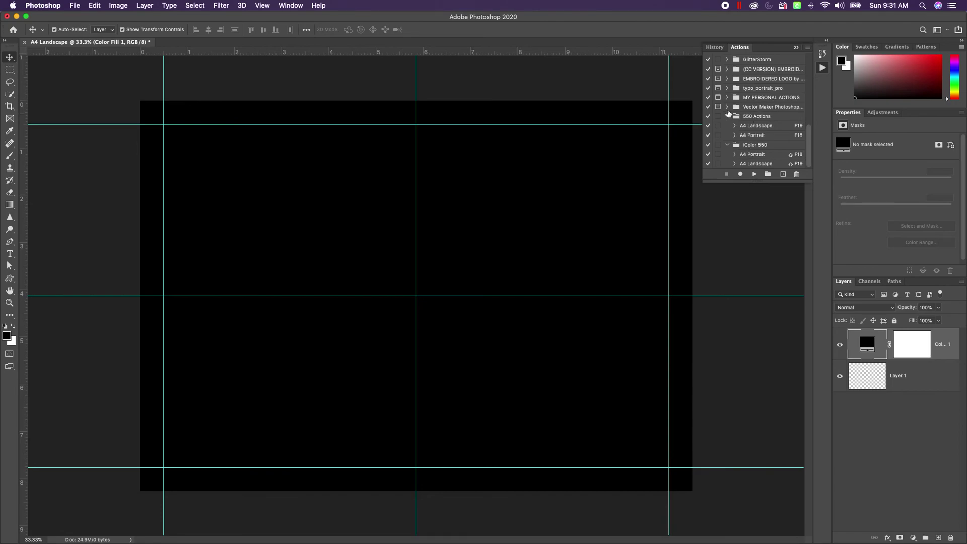
pyautogui.click(24, 42)
pyautogui.click(452, 184)
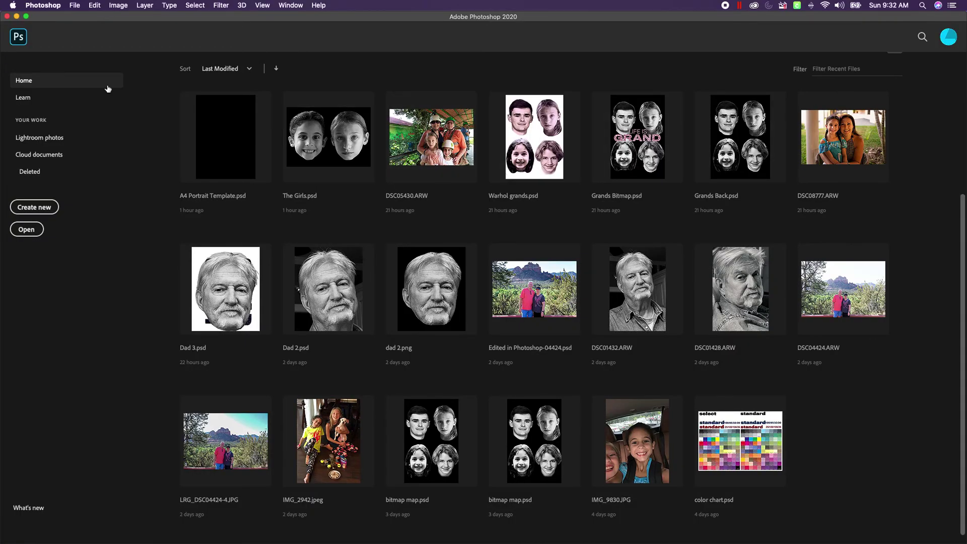
# Create a document from the saved A4 Landscape preset and run the iColor 550 set's A4 Landscape action on it
pyautogui.click(40, 208)
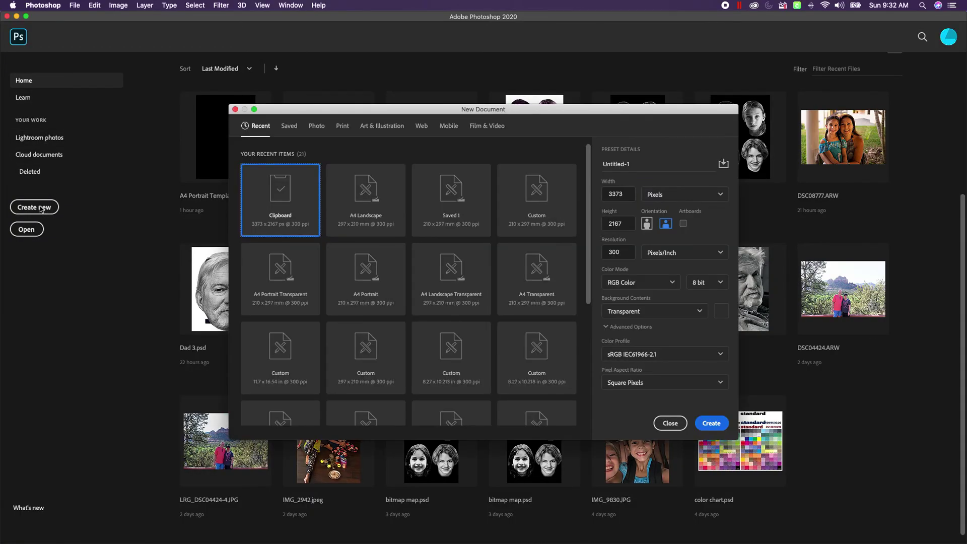
pyautogui.click(285, 127)
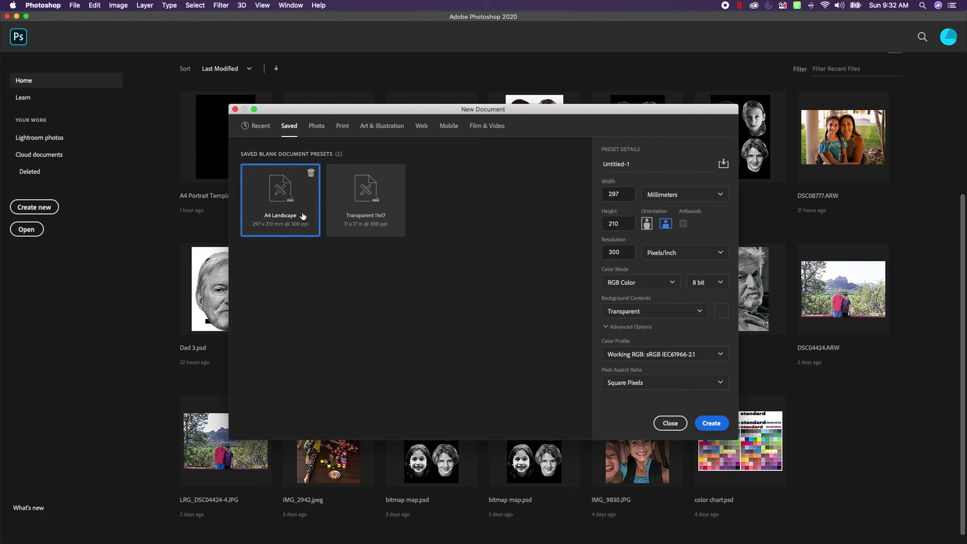
pyautogui.doubleClick(278, 200)
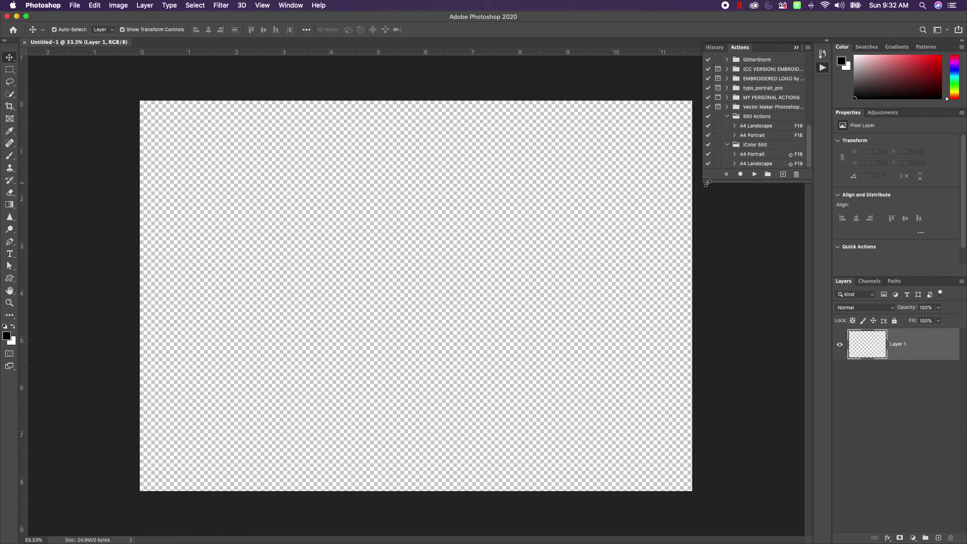
pyautogui.press('shift+F19')
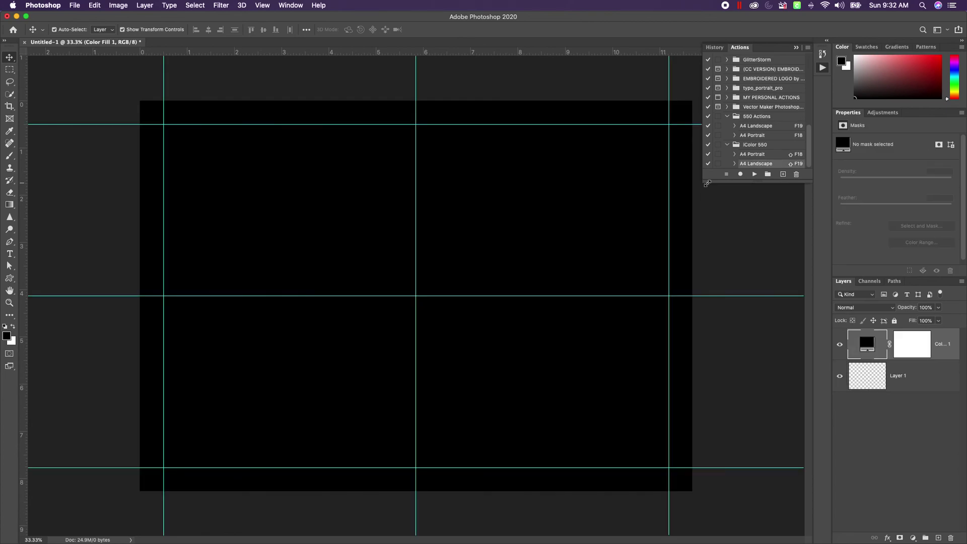